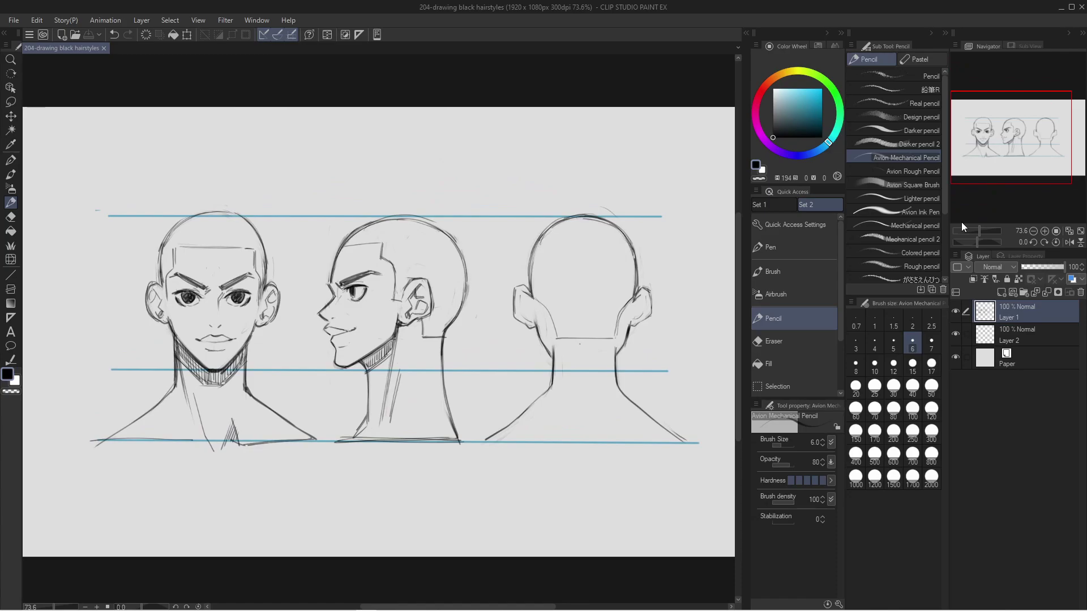
Handwrite the character's name in dark pencil below the front-view head.
{"action": "left_click_drag", "start_coordinate": [379, 329], "coordinate": [410, 325]}
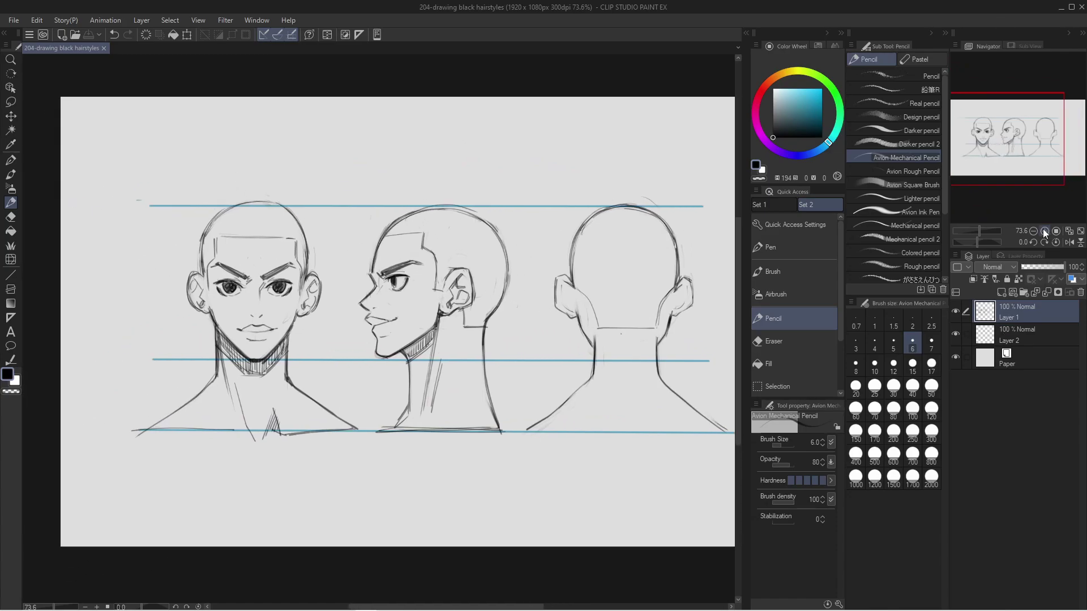
{"action": "left_click", "coordinate": [1044, 231]}
{"action": "left_click_drag", "start_coordinate": [1007, 122], "coordinate": [997, 121]}
{"action": "mouse_move", "coordinate": [312, 509]}
{"action": "left_mouse_down"}
{"action": "mouse_move", "coordinate": [305, 536]}
{"action": "mouse_move", "coordinate": [312, 511]}
{"action": "left_mouse_up"}
{"action": "mouse_move", "coordinate": [319, 515]}
{"action": "left_mouse_down"}
{"action": "mouse_move", "coordinate": [370, 508]}
{"action": "mouse_move", "coordinate": [399, 529]}
{"action": "left_mouse_up"}
{"action": "mouse_move", "coordinate": [403, 512]}
{"action": "left_mouse_down"}
{"action": "mouse_move", "coordinate": [416, 519]}
{"action": "mouse_move", "coordinate": [408, 542]}
{"action": "left_mouse_up"}
{"action": "left_click_drag", "start_coordinate": [232, 557], "coordinate": [502, 532]}
{"action": "left_click_drag", "start_coordinate": [291, 528], "coordinate": [337, 553]}
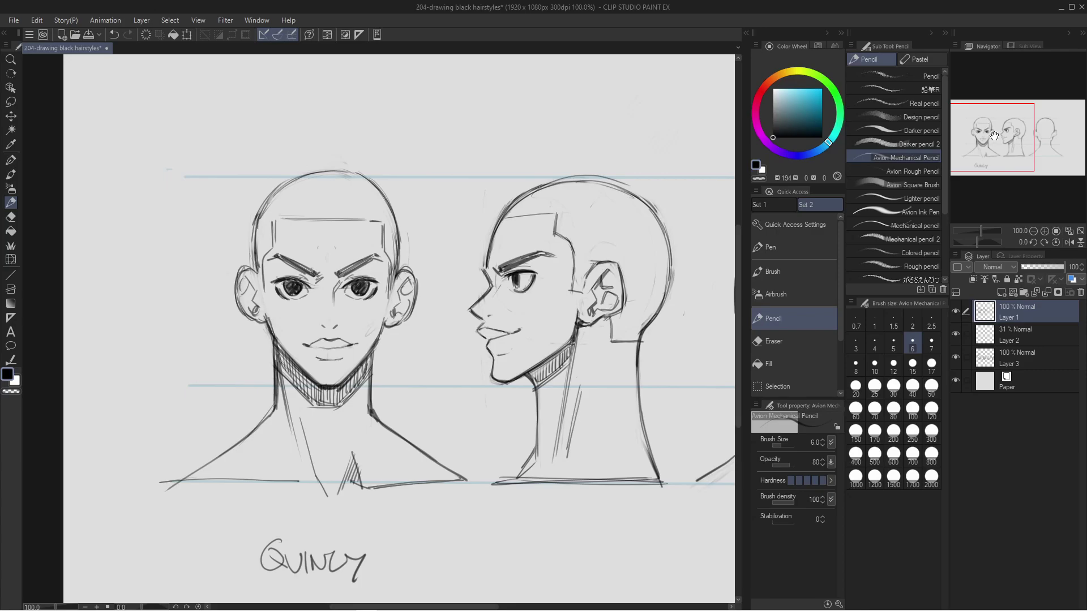
{"action": "mouse_move", "coordinate": [994, 146]}
{"action": "left_mouse_down"}
{"action": "mouse_move", "coordinate": [991, 116]}
{"action": "mouse_move", "coordinate": [989, 136]}
{"action": "left_mouse_up"}
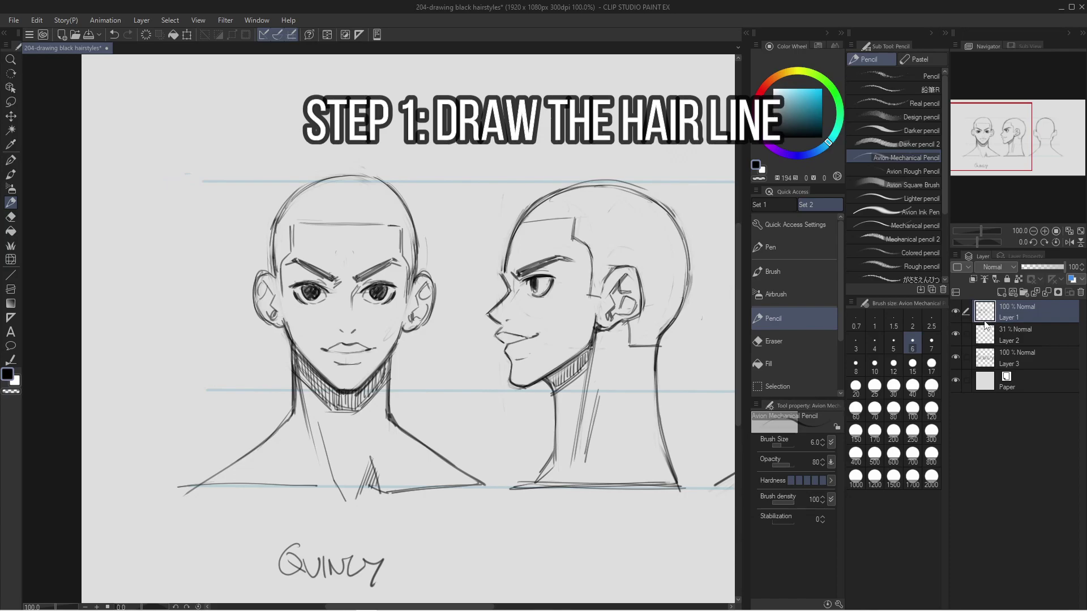
{"action": "left_click", "coordinate": [956, 312]}
{"action": "left_click", "coordinate": [955, 312]}
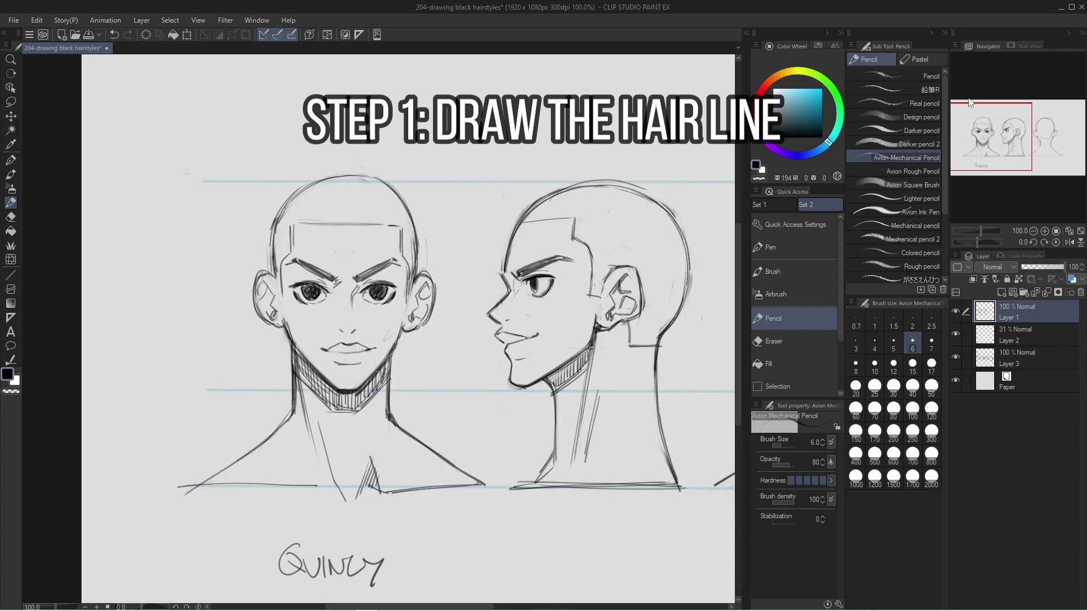
Trace the hairline of the front-view head in red pencil, straight across the forehead and down both temples.
{"action": "left_click", "coordinate": [760, 91]}
{"action": "left_click", "coordinate": [807, 92]}
{"action": "mouse_move", "coordinate": [988, 124]}
{"action": "left_mouse_down"}
{"action": "mouse_move", "coordinate": [1008, 124]}
{"action": "mouse_move", "coordinate": [973, 134]}
{"action": "left_mouse_up"}
{"action": "left_click_drag", "start_coordinate": [205, 232], "coordinate": [324, 233]}
{"action": "key", "text": "ctrl+z"}
{"action": "mouse_move", "coordinate": [200, 234]}
{"action": "left_mouse_down"}
{"action": "mouse_move", "coordinate": [322, 232]}
{"action": "mouse_move", "coordinate": [309, 232]}
{"action": "left_mouse_up"}
{"action": "key", "text": "ctrl+z"}
{"action": "key", "text": "ctrl+z"}
{"action": "left_click_drag", "start_coordinate": [202, 233], "coordinate": [320, 233]}
{"action": "left_click_drag", "start_coordinate": [205, 260], "coordinate": [194, 303]}
{"action": "left_click_drag", "start_coordinate": [314, 259], "coordinate": [323, 311]}
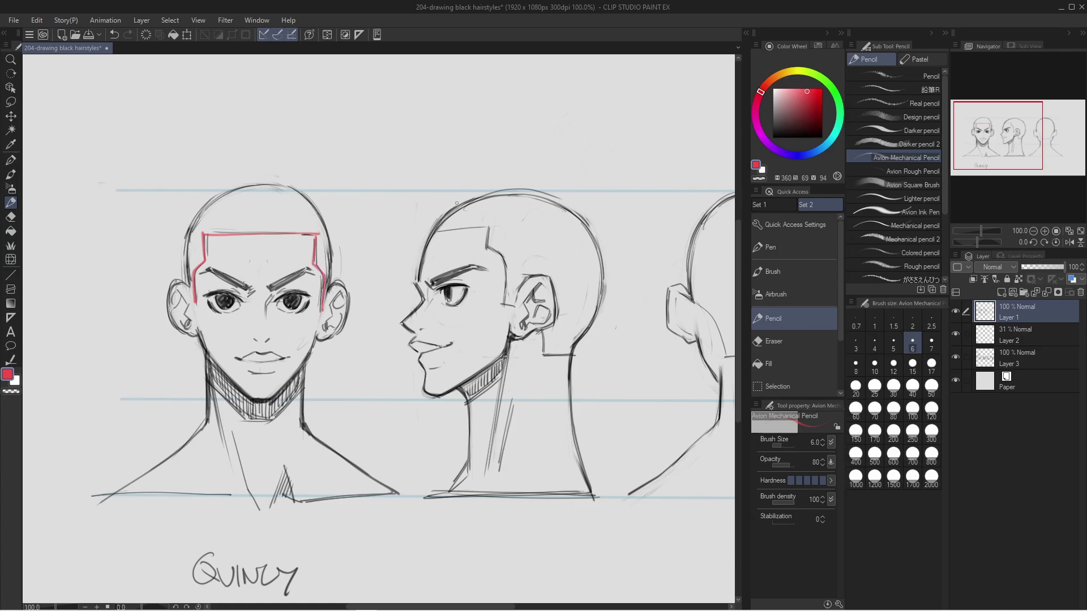
Trace the hairlines of the side-view and back-view heads in the same red pencil.
{"action": "mouse_move", "coordinate": [438, 234]}
{"action": "left_mouse_down"}
{"action": "mouse_move", "coordinate": [495, 226]}
{"action": "mouse_move", "coordinate": [500, 305]}
{"action": "mouse_move", "coordinate": [544, 358]}
{"action": "left_mouse_up"}
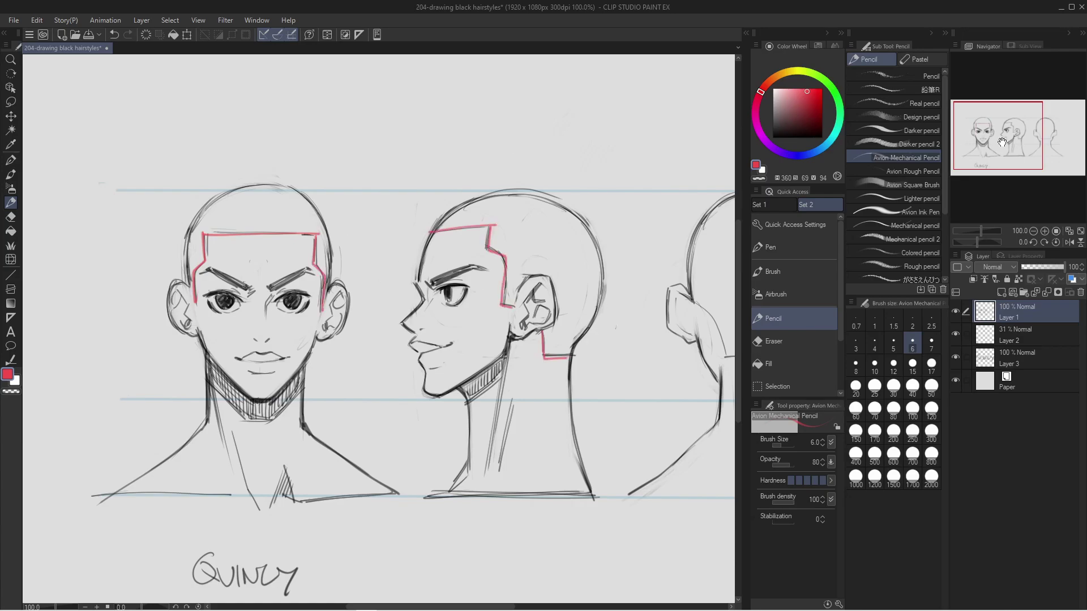
{"action": "left_click_drag", "start_coordinate": [999, 145], "coordinate": [1018, 143]}
{"action": "mouse_move", "coordinate": [534, 315]}
{"action": "left_mouse_down"}
{"action": "mouse_move", "coordinate": [561, 355]}
{"action": "mouse_move", "coordinate": [647, 371]}
{"action": "mouse_move", "coordinate": [671, 317]}
{"action": "mouse_move", "coordinate": [648, 356]}
{"action": "left_mouse_up"}
{"action": "left_click_drag", "start_coordinate": [640, 367], "coordinate": [566, 369]}
{"action": "mouse_move", "coordinate": [564, 369]}
{"action": "left_mouse_down"}
{"action": "mouse_move", "coordinate": [545, 325]}
{"action": "mouse_move", "coordinate": [566, 370]}
{"action": "left_mouse_up"}
{"action": "left_click_drag", "start_coordinate": [1005, 123], "coordinate": [1005, 158]}
Undo all the red hairline traces.
{"action": "key", "text": "ctrl+z"}
{"action": "key", "text": "ctrl+z"}
{"action": "key", "text": "ctrl+z"}
{"action": "key", "text": "ctrl+z"}
{"action": "key", "text": "ctrl+z"}
{"action": "key", "text": "ctrl+z"}
{"action": "key", "text": "ctrl+z"}
{"action": "key", "text": "ctrl+z"}
Add a new layer above Layer 1 and switch the drawing colour back to near-black.
{"action": "key", "text": "ctrl+shift+n"}
{"action": "left_click", "coordinate": [1045, 231]}
{"action": "left_click_drag", "start_coordinate": [983, 231], "coordinate": [979, 230]}
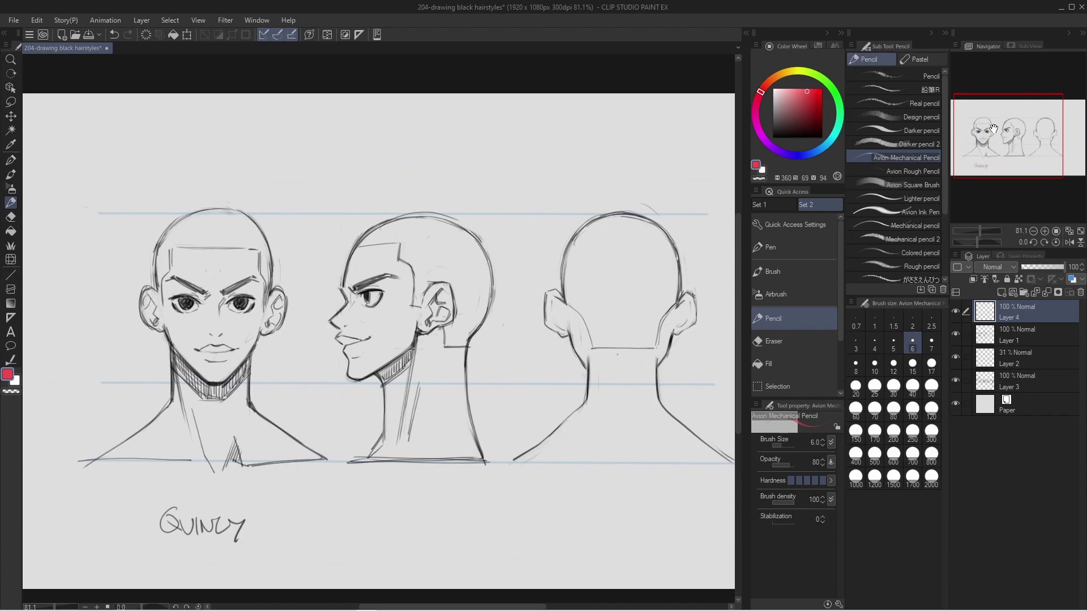
{"action": "left_click_drag", "start_coordinate": [993, 129], "coordinate": [985, 127]}
{"action": "left_click", "coordinate": [1044, 231]}
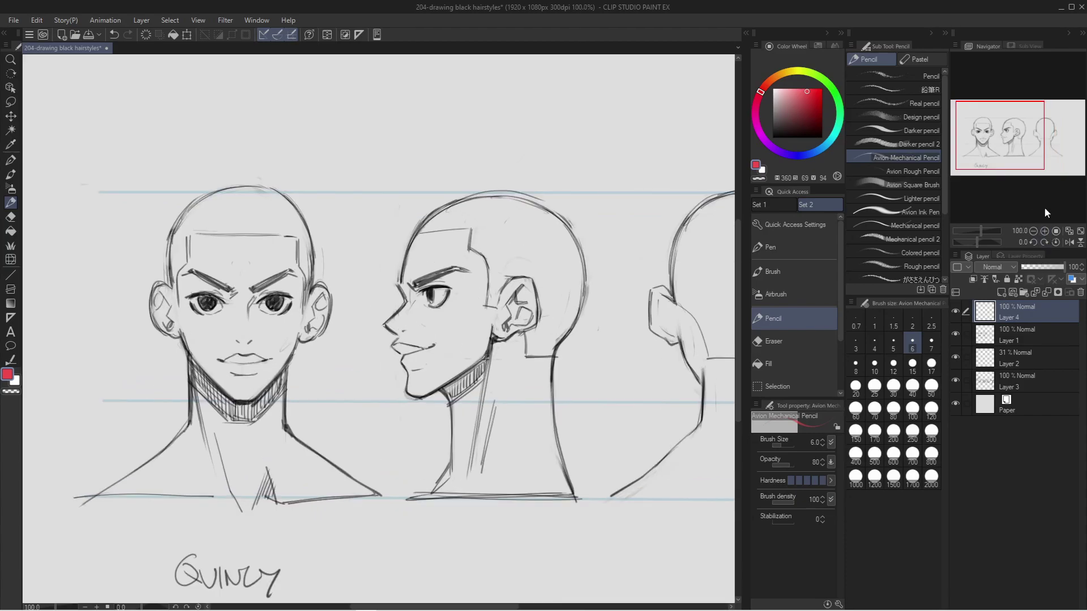
{"action": "left_click_drag", "start_coordinate": [1002, 126], "coordinate": [999, 123]}
{"action": "left_click", "coordinate": [956, 313]}
{"action": "left_click", "coordinate": [955, 311]}
{"action": "left_click", "coordinate": [773, 137]}
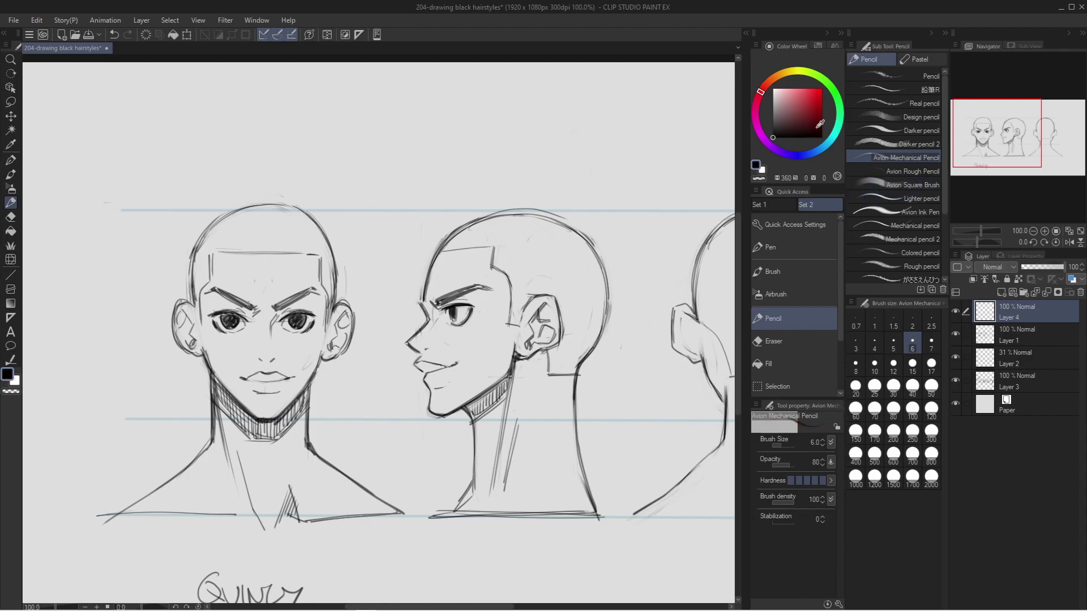
{"action": "left_click_drag", "start_coordinate": [1011, 145], "coordinate": [1002, 146]}
{"action": "left_click", "coordinate": [955, 334]}
{"action": "left_click", "coordinate": [955, 334]}
Try to sketch a large hair-volume circle around the front-view head.
{"action": "mouse_move", "coordinate": [349, 147]}
{"action": "left_mouse_down"}
{"action": "mouse_move", "coordinate": [308, 207]}
{"action": "mouse_move", "coordinate": [388, 252]}
{"action": "left_mouse_up"}
{"action": "key", "text": "ctrl+z"}
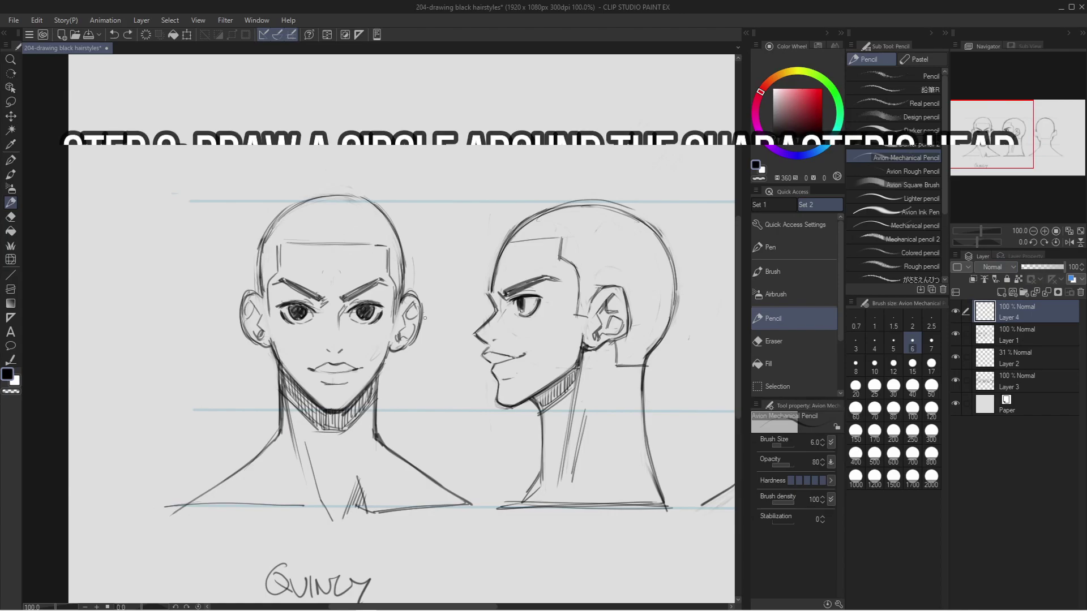
{"action": "left_click_drag", "start_coordinate": [1003, 130], "coordinate": [1007, 129]}
{"action": "mouse_move", "coordinate": [211, 147]}
{"action": "left_mouse_down"}
{"action": "mouse_move", "coordinate": [184, 217]}
{"action": "mouse_move", "coordinate": [181, 307]}
{"action": "left_mouse_up"}
{"action": "left_click_drag", "start_coordinate": [310, 128], "coordinate": [397, 190]}
{"action": "mouse_move", "coordinate": [405, 185]}
{"action": "left_mouse_down"}
{"action": "mouse_move", "coordinate": [412, 269]}
{"action": "mouse_move", "coordinate": [394, 316]}
{"action": "left_mouse_up"}
{"action": "mouse_move", "coordinate": [204, 163]}
{"action": "left_mouse_down"}
{"action": "mouse_move", "coordinate": [200, 318]}
{"action": "mouse_move", "coordinate": [222, 151]}
{"action": "left_mouse_up"}
{"action": "key", "text": "ctrl+z"}
{"action": "key", "text": "ctrl+z"}
{"action": "key", "text": "ctrl+z"}
{"action": "key", "text": "ctrl+z"}
{"action": "key", "text": "ctrl+z"}
{"action": "key", "text": "ctrl+z"}
{"action": "key", "text": "ctrl+z"}
{"action": "key", "text": "ctrl+z"}
Sketch a large rough circle around the front-view head, from ear to ear, as the hair-volume guide.
{"action": "mouse_move", "coordinate": [325, 149]}
{"action": "left_mouse_down"}
{"action": "mouse_move", "coordinate": [188, 185]}
{"action": "mouse_move", "coordinate": [176, 205]}
{"action": "mouse_move", "coordinate": [187, 351]}
{"action": "left_mouse_up"}
{"action": "mouse_move", "coordinate": [180, 275]}
{"action": "left_mouse_down"}
{"action": "mouse_move", "coordinate": [243, 164]}
{"action": "mouse_move", "coordinate": [310, 150]}
{"action": "mouse_move", "coordinate": [378, 195]}
{"action": "left_mouse_up"}
{"action": "mouse_move", "coordinate": [376, 175]}
{"action": "left_mouse_down"}
{"action": "mouse_move", "coordinate": [408, 272]}
{"action": "mouse_move", "coordinate": [393, 319]}
{"action": "left_mouse_up"}
{"action": "mouse_move", "coordinate": [404, 280]}
{"action": "left_mouse_down"}
{"action": "mouse_move", "coordinate": [379, 169]}
{"action": "mouse_move", "coordinate": [364, 155]}
{"action": "left_mouse_up"}
{"action": "left_click_drag", "start_coordinate": [316, 148], "coordinate": [195, 238]}
{"action": "mouse_move", "coordinate": [188, 210]}
{"action": "left_mouse_down"}
{"action": "mouse_move", "coordinate": [179, 235]}
{"action": "mouse_move", "coordinate": [175, 307]}
{"action": "left_mouse_up"}
{"action": "mouse_move", "coordinate": [199, 343]}
{"action": "left_mouse_down"}
{"action": "mouse_move", "coordinate": [179, 255]}
{"action": "mouse_move", "coordinate": [274, 153]}
{"action": "mouse_move", "coordinate": [255, 157]}
{"action": "mouse_move", "coordinate": [249, 164]}
{"action": "mouse_move", "coordinate": [354, 166]}
{"action": "mouse_move", "coordinate": [394, 208]}
{"action": "left_mouse_up"}
{"action": "left_click_drag", "start_coordinate": [372, 168], "coordinate": [410, 328]}
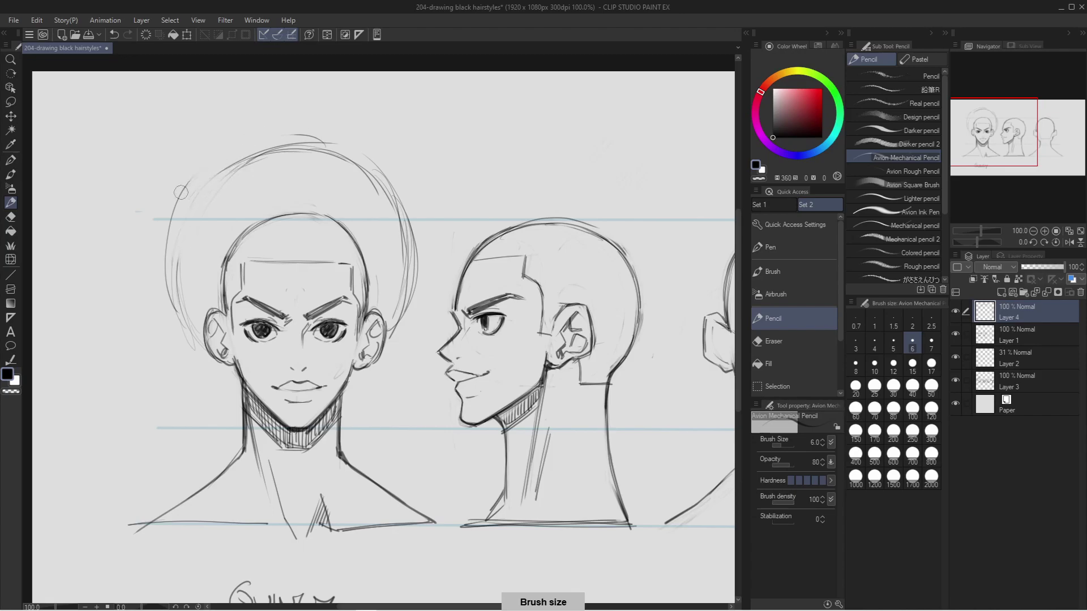
Lighten parts of the front-view guide circle with the eraser and redraw its side arcs more cleanly.
{"action": "left_click_drag", "start_coordinate": [417, 258], "coordinate": [399, 198]}
{"action": "left_click", "coordinate": [1044, 231]}
{"action": "left_click_drag", "start_coordinate": [1004, 136], "coordinate": [994, 136]}
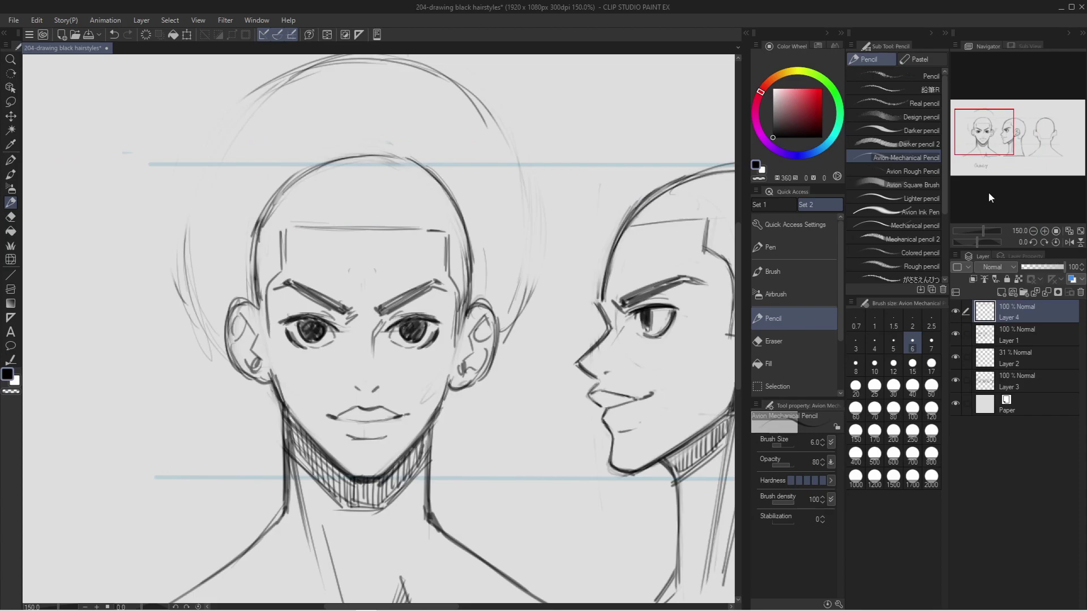
{"action": "left_click", "coordinate": [980, 232]}
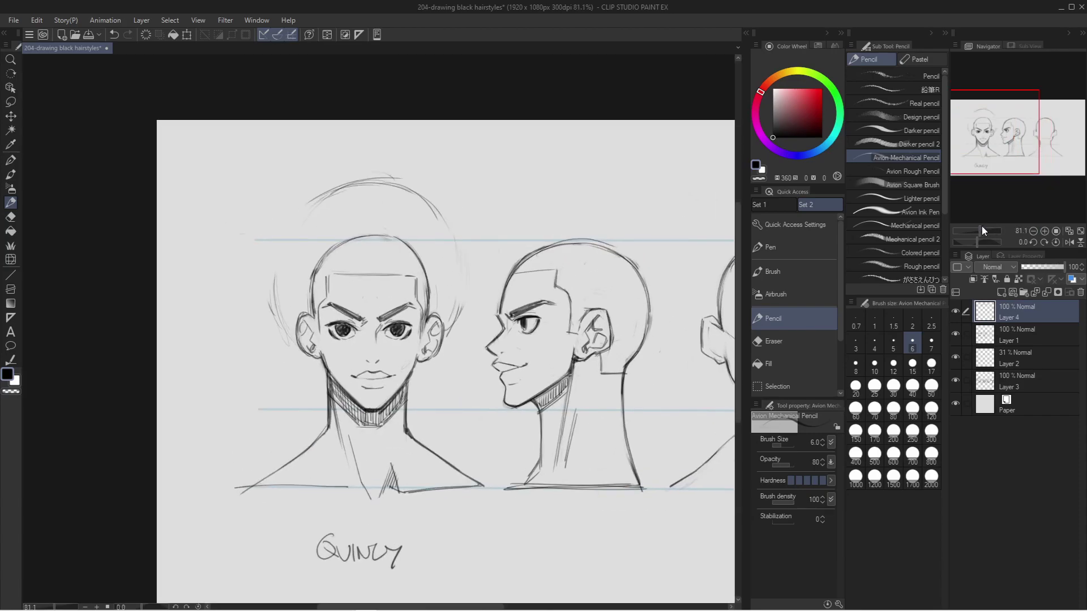
{"action": "left_click_drag", "start_coordinate": [974, 174], "coordinate": [976, 172]}
{"action": "left_click", "coordinate": [980, 231]}
{"action": "left_click_drag", "start_coordinate": [995, 121], "coordinate": [993, 123]}
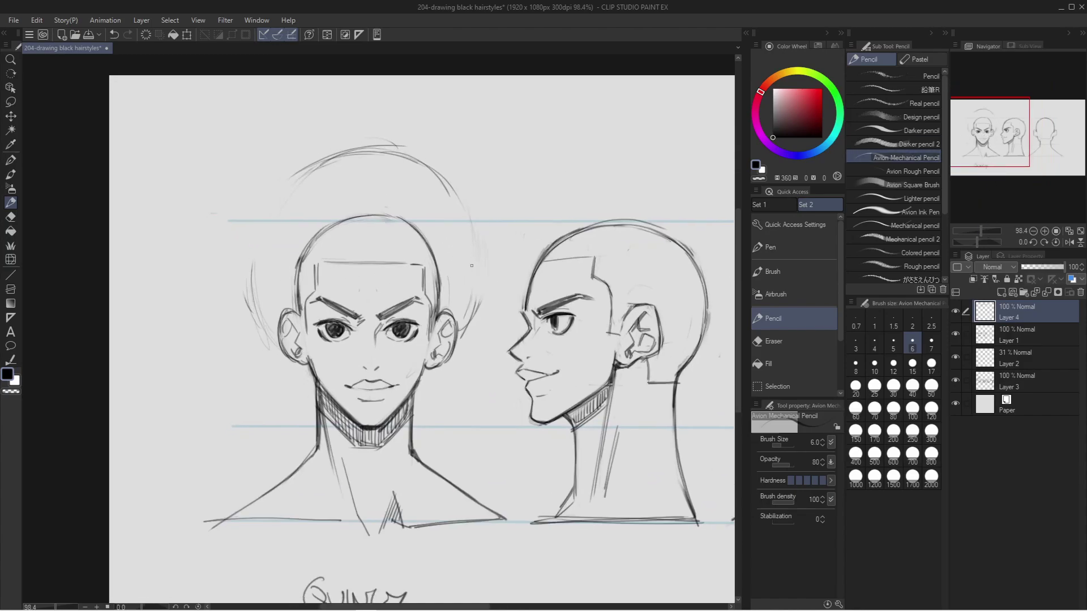
{"action": "mouse_move", "coordinate": [315, 168]}
{"action": "left_mouse_down"}
{"action": "mouse_move", "coordinate": [274, 208]}
{"action": "mouse_move", "coordinate": [303, 178]}
{"action": "mouse_move", "coordinate": [256, 282]}
{"action": "left_mouse_up"}
{"action": "mouse_move", "coordinate": [423, 163]}
{"action": "left_mouse_down"}
{"action": "mouse_move", "coordinate": [457, 184]}
{"action": "mouse_move", "coordinate": [484, 283]}
{"action": "left_mouse_up"}
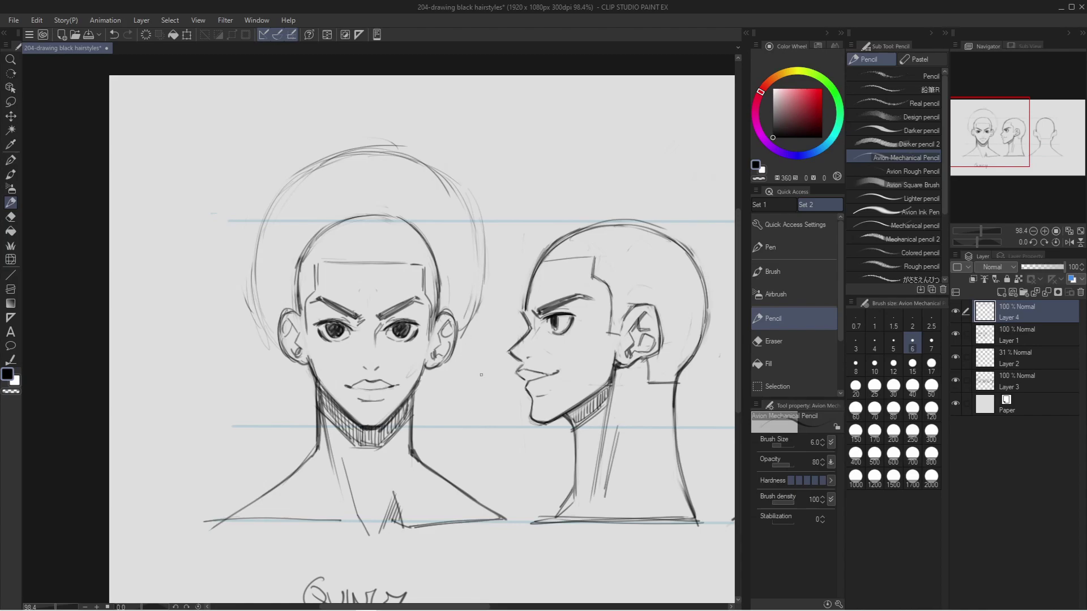
Draw an afro outline of small rounded bumps along the front-view guide circle, erasing the guide lines behind it.
{"action": "left_click_drag", "start_coordinate": [281, 205], "coordinate": [271, 219]}
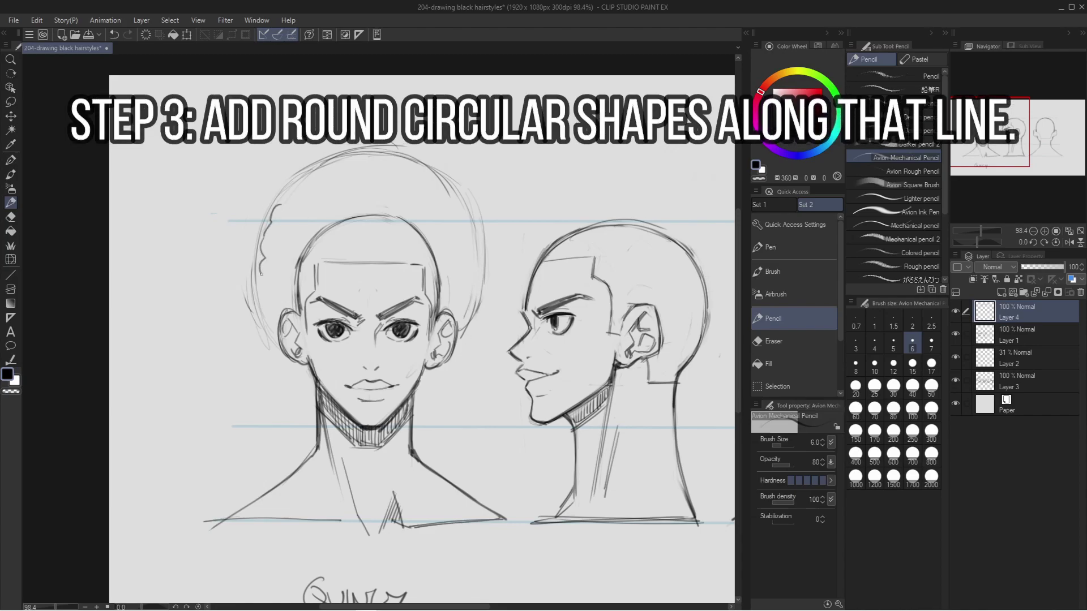
{"action": "mouse_move", "coordinate": [278, 206]}
{"action": "left_mouse_down"}
{"action": "mouse_move", "coordinate": [303, 183]}
{"action": "mouse_move", "coordinate": [365, 161]}
{"action": "mouse_move", "coordinate": [455, 190]}
{"action": "mouse_move", "coordinate": [479, 289]}
{"action": "left_mouse_up"}
{"action": "key", "text": "e"}
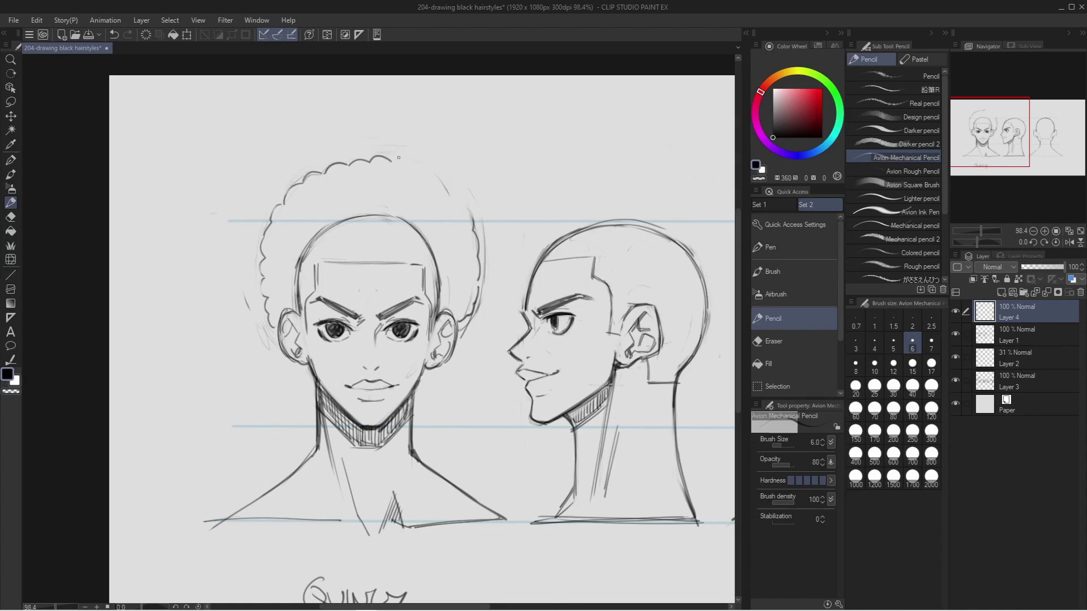
{"action": "mouse_move", "coordinate": [392, 162]}
{"action": "left_mouse_down"}
{"action": "mouse_move", "coordinate": [415, 163]}
{"action": "mouse_move", "coordinate": [471, 210]}
{"action": "mouse_move", "coordinate": [483, 285]}
{"action": "left_mouse_up"}
{"action": "key", "text": "e"}
{"action": "left_click_drag", "start_coordinate": [472, 215], "coordinate": [480, 238]}
{"action": "left_click_drag", "start_coordinate": [480, 239], "coordinate": [481, 261]}
{"action": "left_click_drag", "start_coordinate": [481, 261], "coordinate": [480, 292]}
{"action": "left_click_drag", "start_coordinate": [264, 259], "coordinate": [265, 285]}
{"action": "left_click_drag", "start_coordinate": [265, 285], "coordinate": [277, 318]}
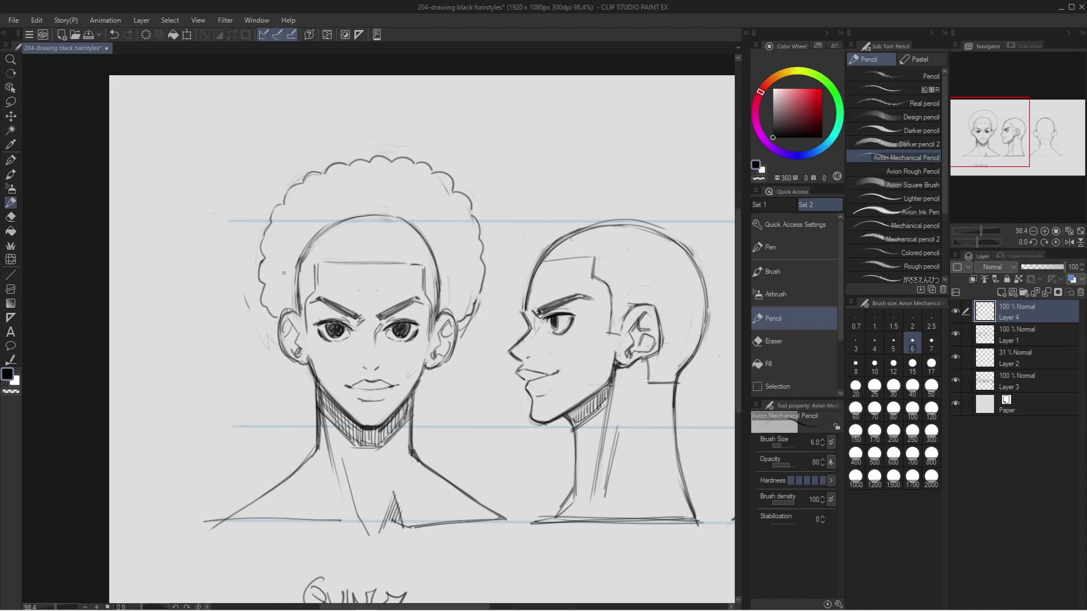
Erase the rounded afro outline around the front-view head with an enlarged eraser.
{"action": "left_click_drag", "start_coordinate": [993, 127], "coordinate": [986, 124]}
{"action": "key", "text": "e"}
{"action": "left_click_drag", "start_coordinate": [513, 339], "coordinate": [532, 287]}
{"action": "left_click_drag", "start_coordinate": [523, 229], "coordinate": [529, 274]}
{"action": "left_click_drag", "start_coordinate": [501, 202], "coordinate": [502, 206]}
{"action": "key", "text": "]"}
{"action": "key", "text": "]"}
{"action": "key", "text": "]"}
{"action": "mouse_move", "coordinate": [531, 268]}
{"action": "left_mouse_down"}
{"action": "mouse_move", "coordinate": [536, 247]}
{"action": "mouse_move", "coordinate": [436, 170]}
{"action": "mouse_move", "coordinate": [320, 317]}
{"action": "left_mouse_up"}
{"action": "key", "text": "e"}
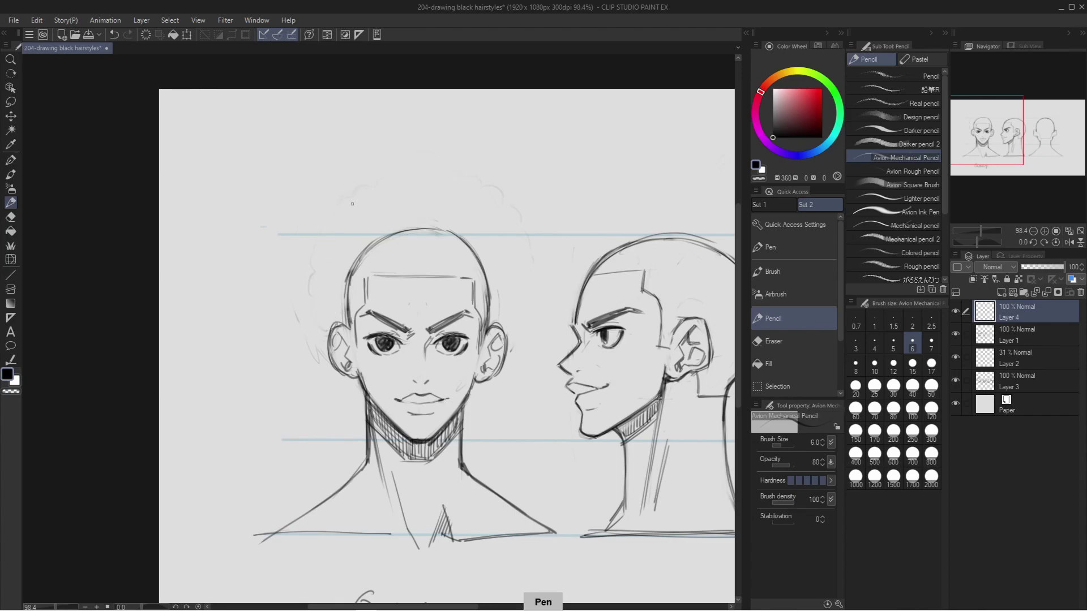
Draw a jagged, angular afro outline around the front-view head following the faint guide circle.
{"action": "key", "text": "p"}
{"action": "left_click_drag", "start_coordinate": [383, 182], "coordinate": [350, 209]}
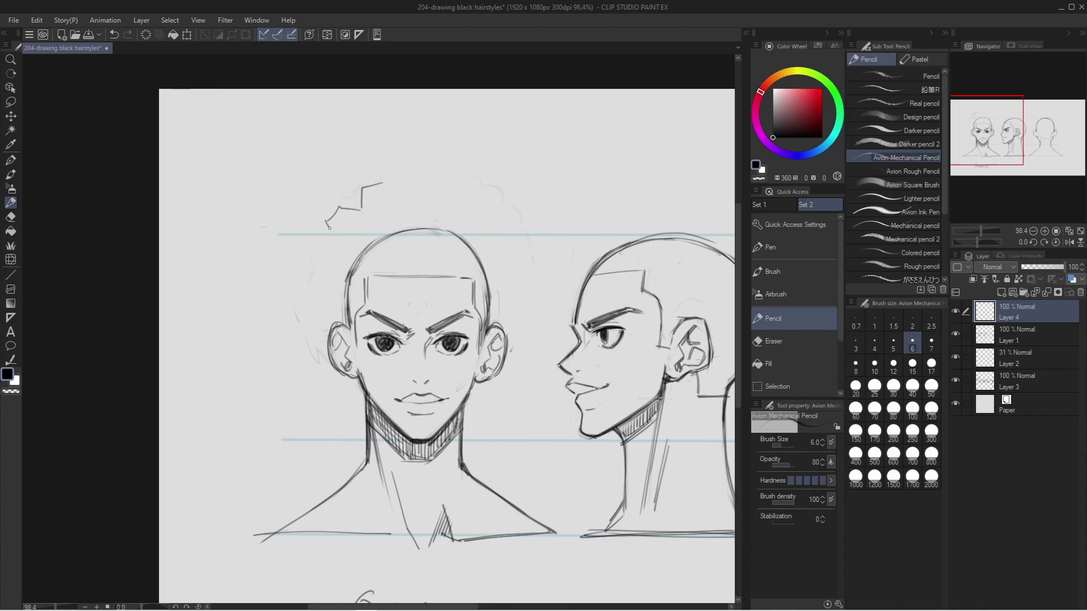
{"action": "left_click_drag", "start_coordinate": [323, 248], "coordinate": [317, 284]}
{"action": "mouse_move", "coordinate": [480, 206]}
{"action": "left_mouse_down"}
{"action": "mouse_move", "coordinate": [506, 231]}
{"action": "mouse_move", "coordinate": [529, 286]}
{"action": "mouse_move", "coordinate": [523, 314]}
{"action": "left_mouse_up"}
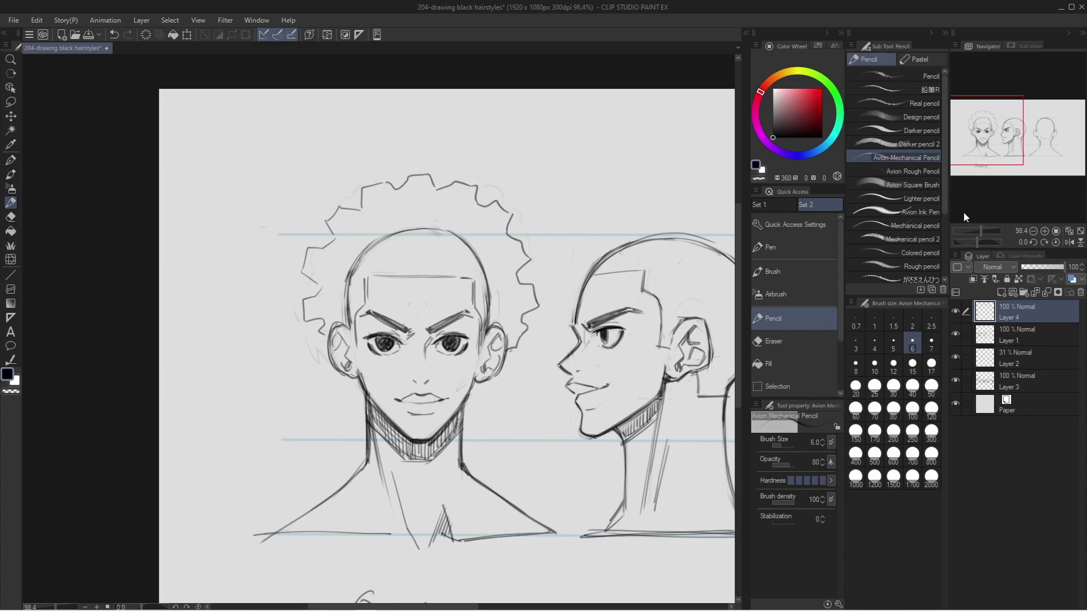
Fade the skull outline inside the front-view hair on Layer 1 with the eraser.
{"action": "left_click", "coordinate": [1019, 335]}
{"action": "key", "text": "e"}
{"action": "key", "text": "bracketleft"}
{"action": "key", "text": "bracketleft"}
{"action": "key", "text": "bracketleft"}
{"action": "mouse_move", "coordinate": [362, 253]}
{"action": "left_mouse_down"}
{"action": "mouse_move", "coordinate": [348, 309]}
{"action": "mouse_move", "coordinate": [402, 234]}
{"action": "left_mouse_up"}
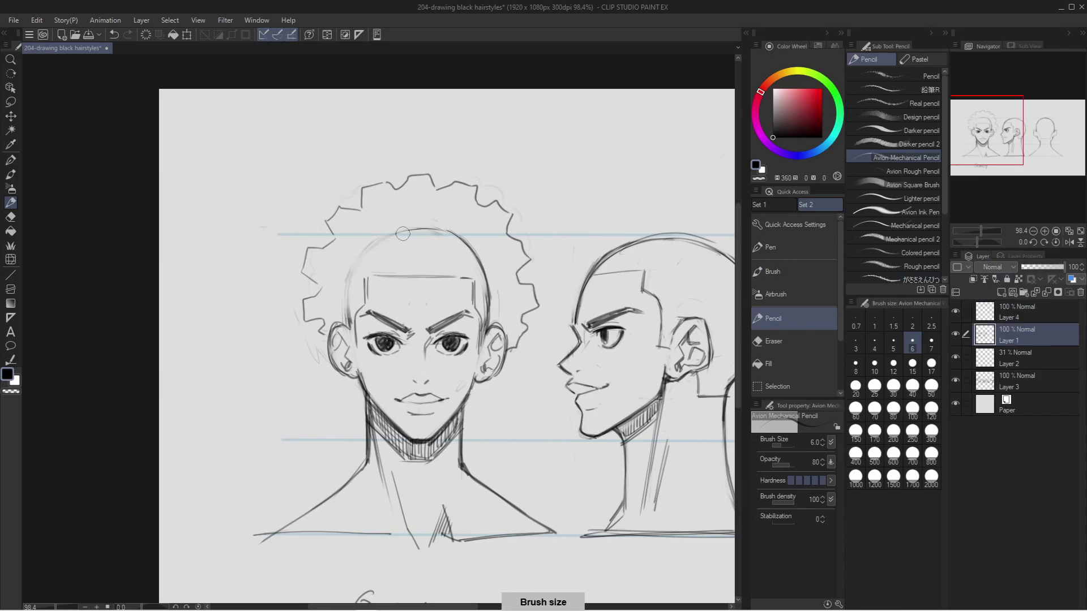
Sketch a rough hair-volume circle around the side-view head and fade the skull line beneath it.
{"action": "left_click_drag", "start_coordinate": [985, 134], "coordinate": [997, 133]}
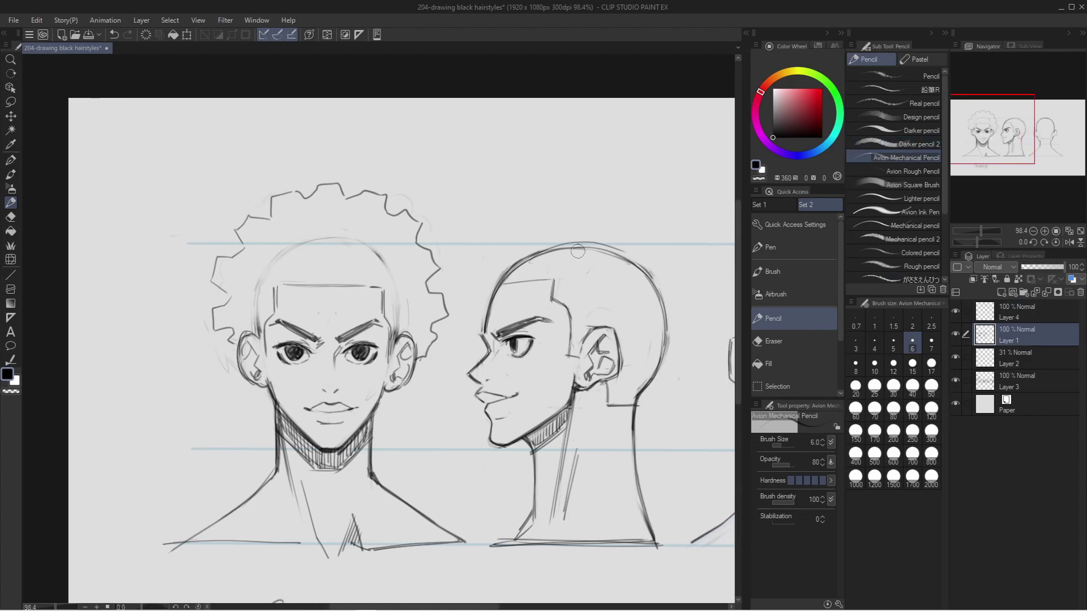
{"action": "mouse_move", "coordinate": [995, 146]}
{"action": "left_mouse_down"}
{"action": "mouse_move", "coordinate": [1017, 146]}
{"action": "mouse_move", "coordinate": [1006, 145]}
{"action": "left_mouse_up"}
{"action": "left_click_drag", "start_coordinate": [363, 218], "coordinate": [416, 184]}
{"action": "key", "text": "p"}
{"action": "left_click_drag", "start_coordinate": [377, 218], "coordinate": [582, 300]}
{"action": "key", "text": "e"}
{"action": "key", "text": "p"}
{"action": "mouse_move", "coordinate": [385, 190]}
{"action": "left_mouse_down"}
{"action": "mouse_move", "coordinate": [509, 192]}
{"action": "mouse_move", "coordinate": [566, 237]}
{"action": "mouse_move", "coordinate": [520, 397]}
{"action": "mouse_move", "coordinate": [524, 274]}
{"action": "mouse_move", "coordinate": [374, 274]}
{"action": "left_mouse_up"}
{"action": "key", "text": "e"}
Draw the jagged afro outline around the side-view head on Layer 4, following the guide circle.
{"action": "left_click", "coordinate": [1026, 312]}
{"action": "key", "text": "p"}
{"action": "mouse_move", "coordinate": [487, 191]}
{"action": "left_mouse_down"}
{"action": "mouse_move", "coordinate": [359, 225]}
{"action": "mouse_move", "coordinate": [352, 284]}
{"action": "left_mouse_up"}
{"action": "key", "text": "e"}
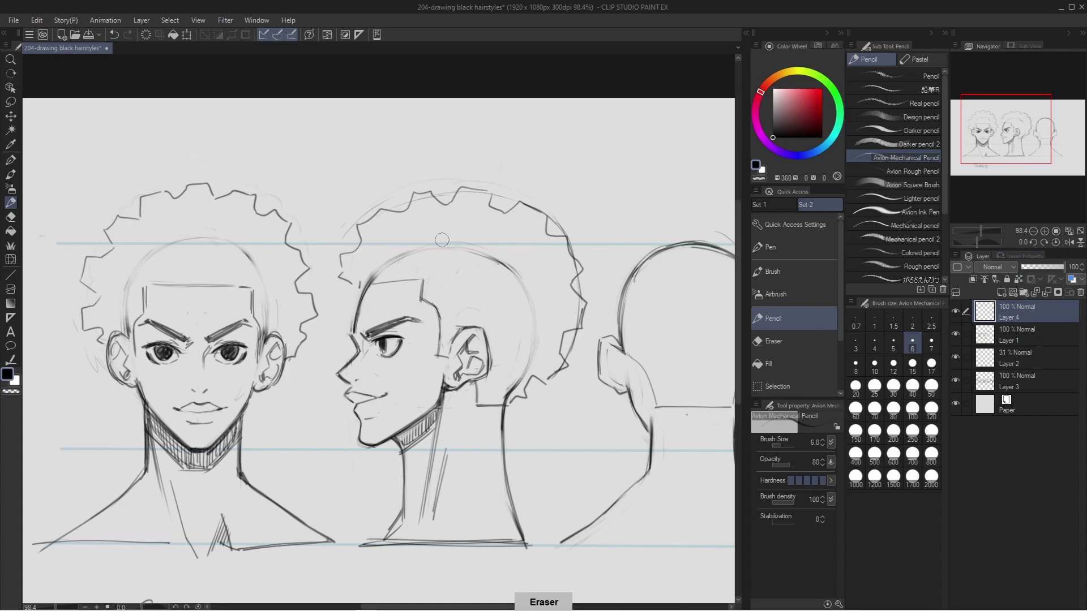
Clean up the side-view skull and guide lines on Layer 1 and refine the back of the hair outline.
{"action": "left_click", "coordinate": [1025, 334]}
{"action": "left_click_drag", "start_coordinate": [481, 257], "coordinate": [527, 274]}
{"action": "left_click_drag", "start_coordinate": [566, 236], "coordinate": [581, 277]}
{"action": "key", "text": "p"}
{"action": "mouse_move", "coordinate": [567, 237]}
{"action": "left_mouse_down"}
{"action": "mouse_move", "coordinate": [583, 309]}
{"action": "mouse_move", "coordinate": [543, 385]}
{"action": "left_mouse_up"}
{"action": "mouse_move", "coordinate": [565, 316]}
{"action": "left_mouse_down"}
{"action": "mouse_move", "coordinate": [478, 348]}
{"action": "mouse_move", "coordinate": [500, 347]}
{"action": "left_mouse_up"}
{"action": "key", "text": "e"}
{"action": "left_click", "coordinate": [955, 335]}
{"action": "mouse_move", "coordinate": [498, 339]}
{"action": "left_mouse_down"}
{"action": "mouse_move", "coordinate": [447, 348]}
{"action": "mouse_move", "coordinate": [498, 322]}
{"action": "left_mouse_up"}
{"action": "left_click", "coordinate": [955, 334]}
Merge Layer 4 with Layer 1, then lasso the back-view head and move it farther from the side view.
{"action": "left_click", "coordinate": [1025, 312]}
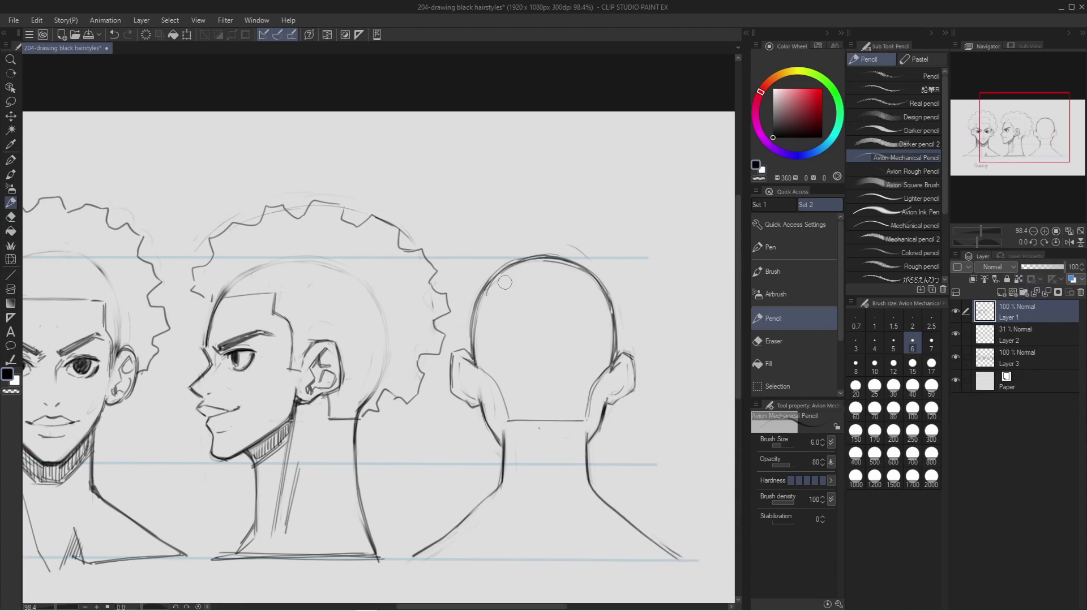
{"action": "key", "text": "m"}
{"action": "left_click_drag", "start_coordinate": [419, 136], "coordinate": [619, 449]}
{"action": "left_click_drag", "start_coordinate": [1013, 143], "coordinate": [1014, 143]}
Sketch a hair-volume circle around the back-view head and fade the skull outline inside it.
{"action": "key", "text": "p"}
{"action": "mouse_move", "coordinate": [429, 221]}
{"action": "left_mouse_down"}
{"action": "mouse_move", "coordinate": [514, 177]}
{"action": "mouse_move", "coordinate": [560, 193]}
{"action": "left_mouse_up"}
{"action": "left_click_drag", "start_coordinate": [398, 258], "coordinate": [398, 334]}
{"action": "left_click_drag", "start_coordinate": [581, 199], "coordinate": [612, 324]}
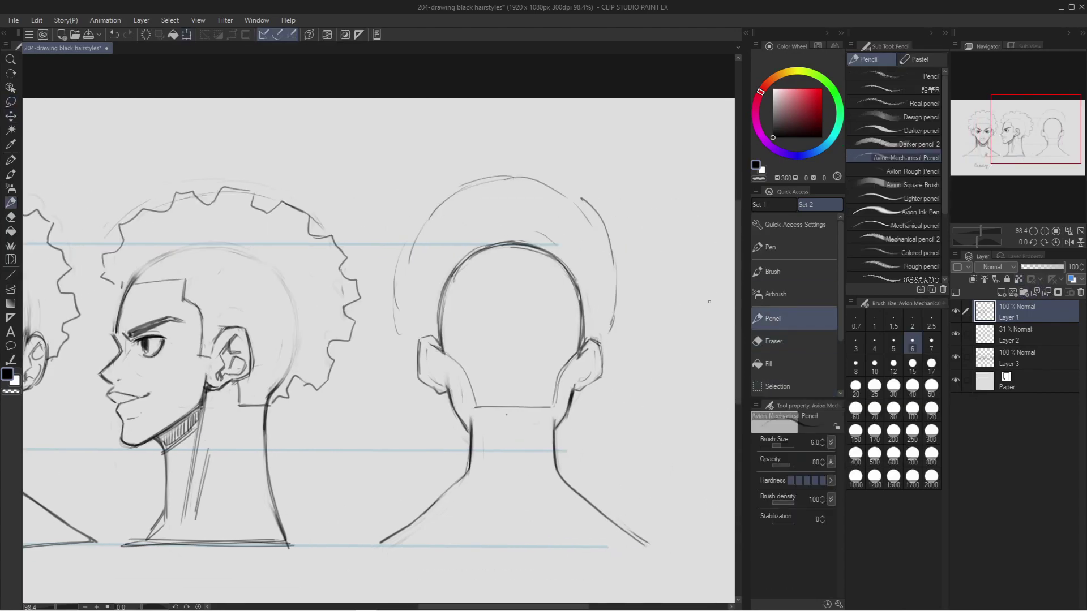
{"action": "left_click_drag", "start_coordinate": [454, 194], "coordinate": [394, 297]}
{"action": "left_click_drag", "start_coordinate": [395, 297], "coordinate": [416, 339]}
{"action": "key", "text": "e"}
{"action": "mouse_move", "coordinate": [460, 193]}
{"action": "left_mouse_down"}
{"action": "mouse_move", "coordinate": [416, 247]}
{"action": "mouse_move", "coordinate": [379, 371]}
{"action": "mouse_move", "coordinate": [452, 351]}
{"action": "left_mouse_up"}
Add a new layer, clear the selection and draw the jagged afro outline around the back-view head.
{"action": "left_click", "coordinate": [1001, 292]}
{"action": "key", "text": "m"}
{"action": "key", "text": "ctrl+d"}
{"action": "key", "text": "p"}
{"action": "left_click_drag", "start_coordinate": [490, 187], "coordinate": [570, 210]}
{"action": "mouse_move", "coordinate": [570, 211]}
{"action": "left_mouse_down"}
{"action": "mouse_move", "coordinate": [618, 323]}
{"action": "mouse_move", "coordinate": [605, 364]}
{"action": "left_mouse_up"}
{"action": "left_click_drag", "start_coordinate": [595, 362], "coordinate": [551, 398]}
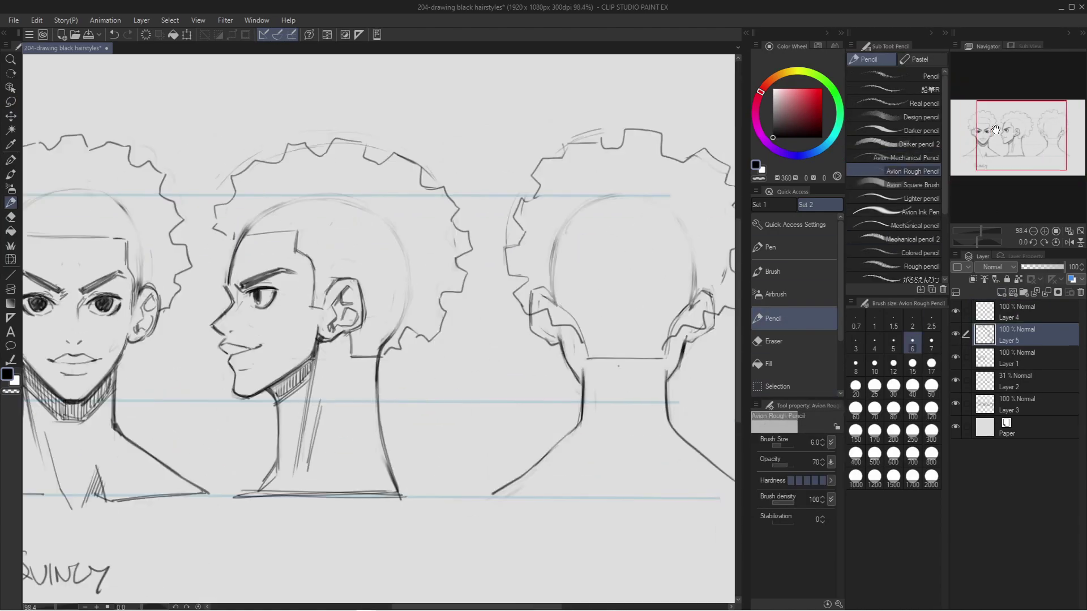
Shade the afro shapes on the side, back and front heads with the Avion Rough Pencil.
{"action": "mouse_move", "coordinate": [577, 192]}
{"action": "left_mouse_down"}
{"action": "mouse_move", "coordinate": [492, 272]}
{"action": "mouse_move", "coordinate": [632, 331]}
{"action": "mouse_move", "coordinate": [510, 187]}
{"action": "mouse_move", "coordinate": [662, 170]}
{"action": "mouse_move", "coordinate": [708, 305]}
{"action": "left_mouse_up"}
{"action": "mouse_move", "coordinate": [283, 249]}
{"action": "left_mouse_down"}
{"action": "mouse_move", "coordinate": [472, 271]}
{"action": "mouse_move", "coordinate": [399, 255]}
{"action": "mouse_move", "coordinate": [471, 223]}
{"action": "mouse_move", "coordinate": [498, 259]}
{"action": "mouse_move", "coordinate": [527, 362]}
{"action": "mouse_move", "coordinate": [600, 272]}
{"action": "mouse_move", "coordinate": [605, 238]}
{"action": "mouse_move", "coordinate": [622, 294]}
{"action": "left_mouse_up"}
{"action": "left_click_drag", "start_coordinate": [1028, 138], "coordinate": [1017, 137]}
{"action": "left_click_drag", "start_coordinate": [382, 285], "coordinate": [332, 213]}
{"action": "mouse_move", "coordinate": [263, 288]}
{"action": "left_mouse_down"}
{"action": "mouse_move", "coordinate": [222, 300]}
{"action": "mouse_move", "coordinate": [227, 320]}
{"action": "left_mouse_up"}
{"action": "left_click_drag", "start_coordinate": [272, 268], "coordinate": [358, 264]}
{"action": "mouse_move", "coordinate": [368, 195]}
{"action": "left_mouse_down"}
{"action": "mouse_move", "coordinate": [416, 292]}
{"action": "mouse_move", "coordinate": [418, 334]}
{"action": "left_mouse_up"}
{"action": "scroll", "coordinate": [994, 171], "scroll_direction": "down", "scroll_amount": 2}
{"action": "left_click_drag", "start_coordinate": [994, 169], "coordinate": [1010, 149]}
Merge Layer 4 down into Layer 5 and erase the afro's lower sides around the ears in the front view.
{"action": "left_click", "coordinate": [974, 312]}
{"action": "key", "text": "ctrl+e"}
{"action": "scroll", "coordinate": [1013, 152], "scroll_direction": "up", "scroll_amount": 1}
{"action": "key", "text": "e"}
{"action": "key", "text": "p"}
{"action": "key", "text": "e"}
{"action": "mouse_move", "coordinate": [379, 324]}
{"action": "left_mouse_down"}
{"action": "mouse_move", "coordinate": [361, 358]}
{"action": "mouse_move", "coordinate": [367, 325]}
{"action": "mouse_move", "coordinate": [354, 334]}
{"action": "mouse_move", "coordinate": [350, 320]}
{"action": "mouse_move", "coordinate": [349, 338]}
{"action": "left_mouse_up"}
{"action": "mouse_move", "coordinate": [216, 330]}
{"action": "left_mouse_down"}
{"action": "mouse_move", "coordinate": [233, 338]}
{"action": "mouse_move", "coordinate": [218, 310]}
{"action": "mouse_move", "coordinate": [240, 333]}
{"action": "left_mouse_up"}
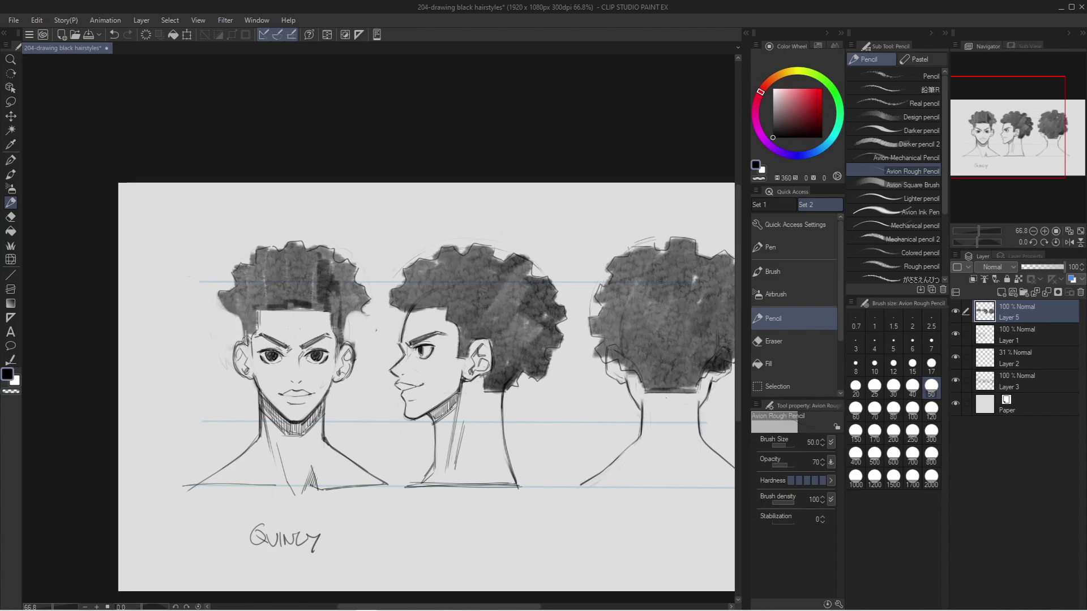
Erase the lower hair in the side and back views so the afro tapers in toward the neckline.
{"action": "mouse_move", "coordinate": [530, 358]}
{"action": "left_mouse_down"}
{"action": "mouse_move", "coordinate": [539, 386]}
{"action": "mouse_move", "coordinate": [537, 341]}
{"action": "mouse_move", "coordinate": [521, 383]}
{"action": "mouse_move", "coordinate": [536, 334]}
{"action": "mouse_move", "coordinate": [558, 332]}
{"action": "mouse_move", "coordinate": [541, 329]}
{"action": "mouse_move", "coordinate": [533, 355]}
{"action": "mouse_move", "coordinate": [564, 324]}
{"action": "left_mouse_up"}
{"action": "left_click_drag", "start_coordinate": [997, 162], "coordinate": [1006, 160]}
{"action": "mouse_move", "coordinate": [557, 362]}
{"action": "left_mouse_down"}
{"action": "mouse_move", "coordinate": [544, 322]}
{"action": "mouse_move", "coordinate": [563, 351]}
{"action": "mouse_move", "coordinate": [560, 328]}
{"action": "mouse_move", "coordinate": [573, 372]}
{"action": "left_mouse_up"}
{"action": "mouse_move", "coordinate": [694, 346]}
{"action": "left_mouse_down"}
{"action": "mouse_move", "coordinate": [697, 363]}
{"action": "mouse_move", "coordinate": [688, 339]}
{"action": "mouse_move", "coordinate": [671, 377]}
{"action": "left_mouse_up"}
{"action": "left_click_drag", "start_coordinate": [565, 348], "coordinate": [598, 405]}
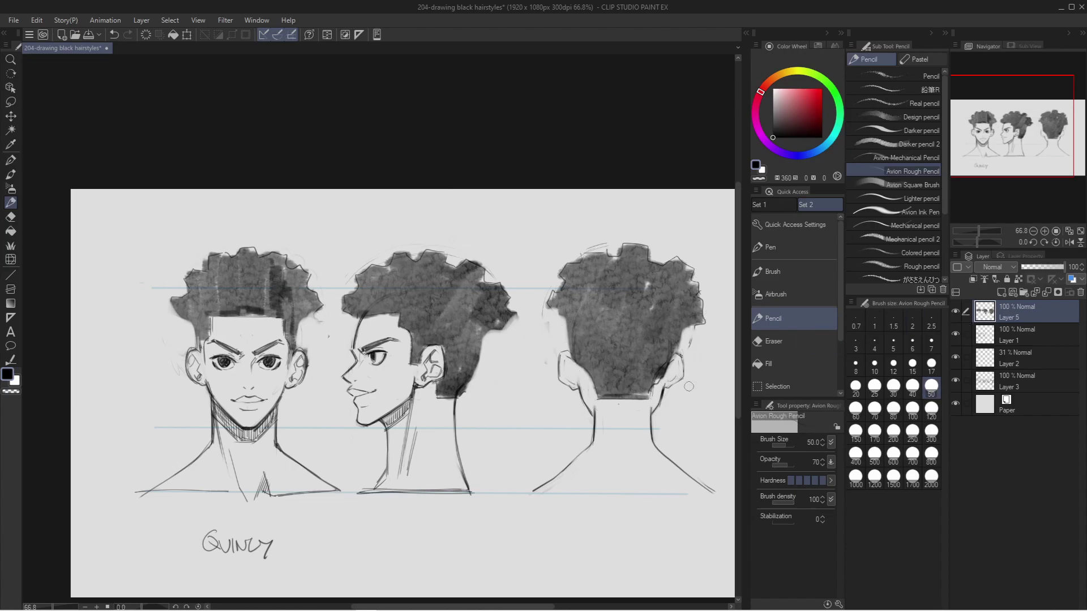
{"action": "mouse_move", "coordinate": [666, 372]}
{"action": "left_mouse_down"}
{"action": "mouse_move", "coordinate": [661, 392]}
{"action": "mouse_move", "coordinate": [662, 365]}
{"action": "mouse_move", "coordinate": [690, 341]}
{"action": "left_mouse_up"}
Erase the hair below the temple line on the side and back heads into a soft high fade.
{"action": "left_click", "coordinate": [1048, 232]}
{"action": "left_click_drag", "start_coordinate": [1033, 166], "coordinate": [982, 125]}
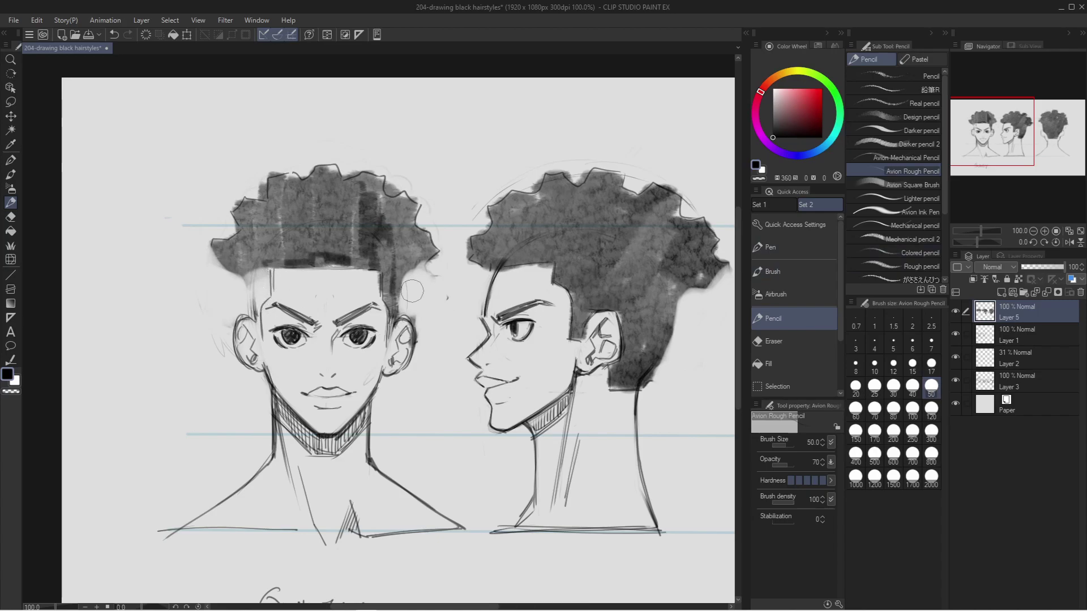
{"action": "mouse_move", "coordinate": [571, 331]}
{"action": "left_mouse_down"}
{"action": "mouse_move", "coordinate": [614, 375]}
{"action": "mouse_move", "coordinate": [644, 336]}
{"action": "mouse_move", "coordinate": [693, 334]}
{"action": "mouse_move", "coordinate": [564, 294]}
{"action": "mouse_move", "coordinate": [666, 306]}
{"action": "mouse_move", "coordinate": [559, 280]}
{"action": "mouse_move", "coordinate": [657, 319]}
{"action": "mouse_move", "coordinate": [667, 358]}
{"action": "left_mouse_up"}
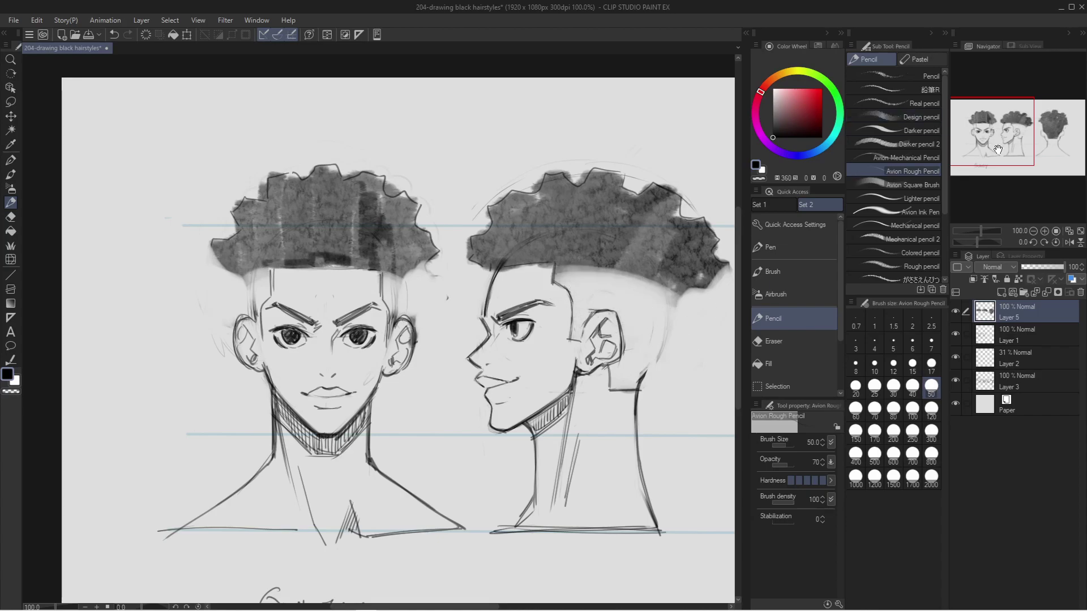
{"action": "left_click_drag", "start_coordinate": [1009, 116], "coordinate": [1023, 133]}
{"action": "mouse_move", "coordinate": [624, 367]}
{"action": "left_mouse_down"}
{"action": "mouse_move", "coordinate": [658, 375]}
{"action": "mouse_move", "coordinate": [553, 357]}
{"action": "mouse_move", "coordinate": [681, 348]}
{"action": "mouse_move", "coordinate": [528, 335]}
{"action": "mouse_move", "coordinate": [705, 333]}
{"action": "mouse_move", "coordinate": [529, 313]}
{"action": "mouse_move", "coordinate": [694, 302]}
{"action": "mouse_move", "coordinate": [571, 291]}
{"action": "mouse_move", "coordinate": [718, 295]}
{"action": "mouse_move", "coordinate": [523, 285]}
{"action": "mouse_move", "coordinate": [660, 286]}
{"action": "mouse_move", "coordinate": [529, 319]}
{"action": "mouse_move", "coordinate": [645, 328]}
{"action": "left_mouse_up"}
{"action": "left_click_drag", "start_coordinate": [1016, 139], "coordinate": [997, 137]}
{"action": "left_click_drag", "start_coordinate": [981, 229], "coordinate": [978, 225]}
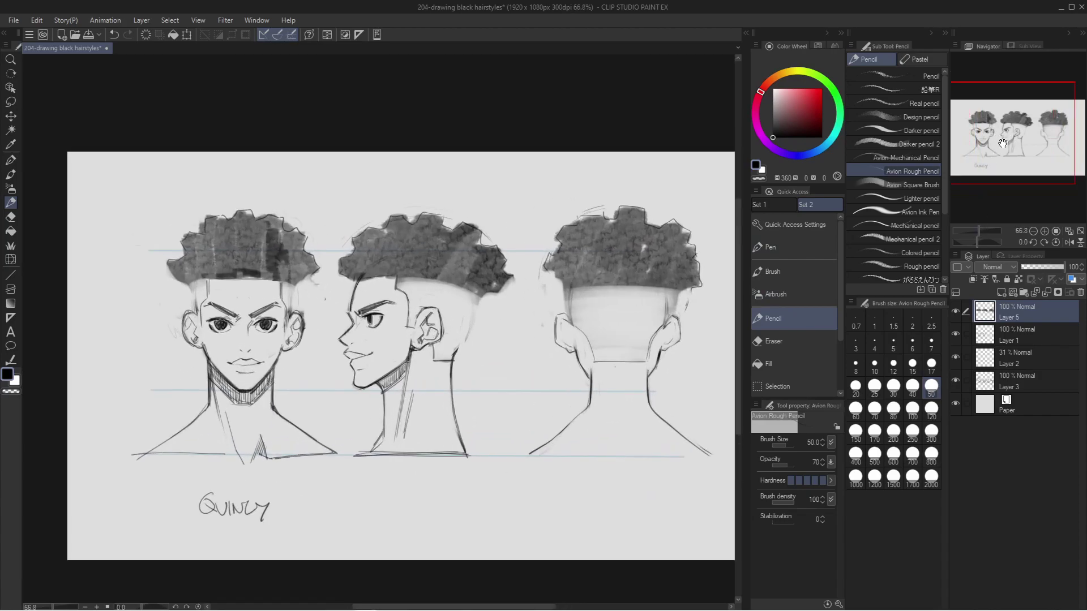
{"action": "left_click_drag", "start_coordinate": [1002, 145], "coordinate": [1003, 149]}
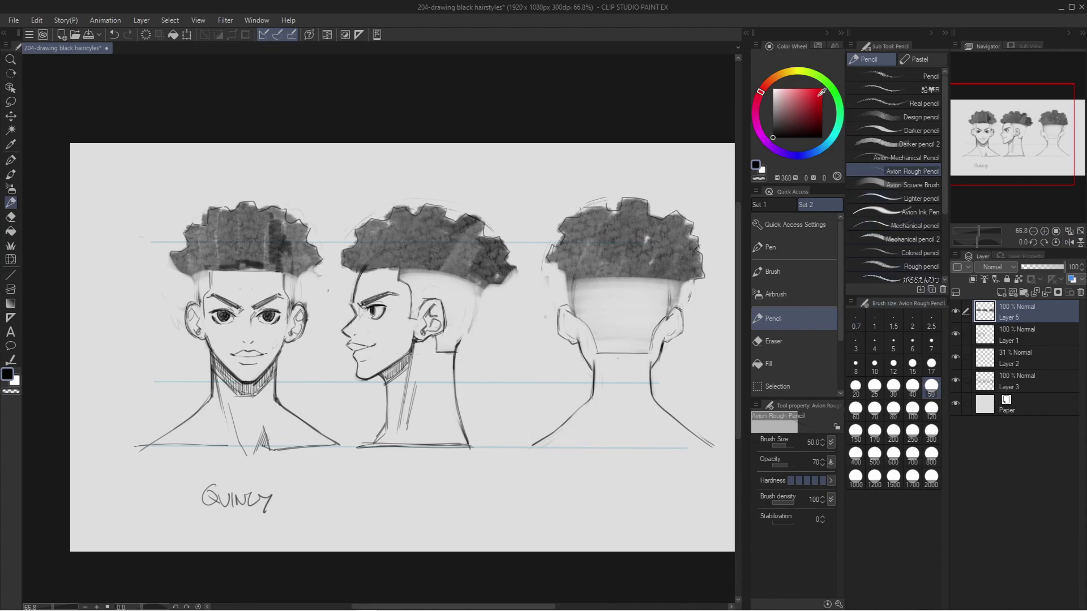
Hide Layer 5 and add a new layer above Layer 1 for a second hairstyle.
{"action": "left_click", "coordinate": [955, 312]}
{"action": "left_click", "coordinate": [954, 312]}
{"action": "left_click", "coordinate": [956, 312]}
{"action": "left_click", "coordinate": [983, 340]}
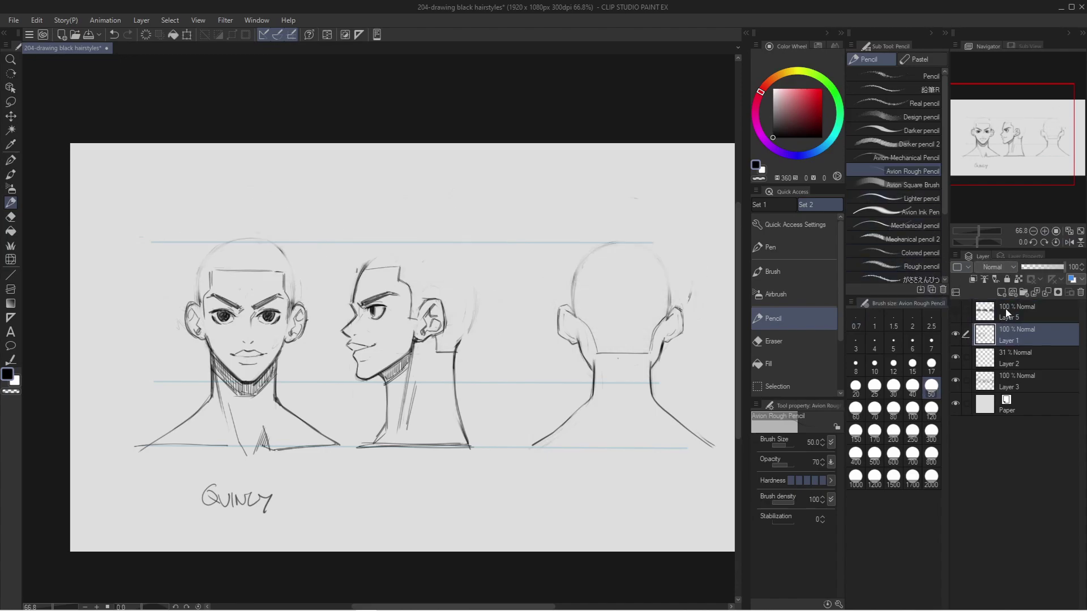
{"action": "left_click", "coordinate": [1001, 293]}
{"action": "left_click", "coordinate": [1044, 231]}
Draw a spiky hair outline around the front-view head with the Avion Mechanical Pencil.
{"action": "left_click_drag", "start_coordinate": [531, 315], "coordinate": [652, 363]}
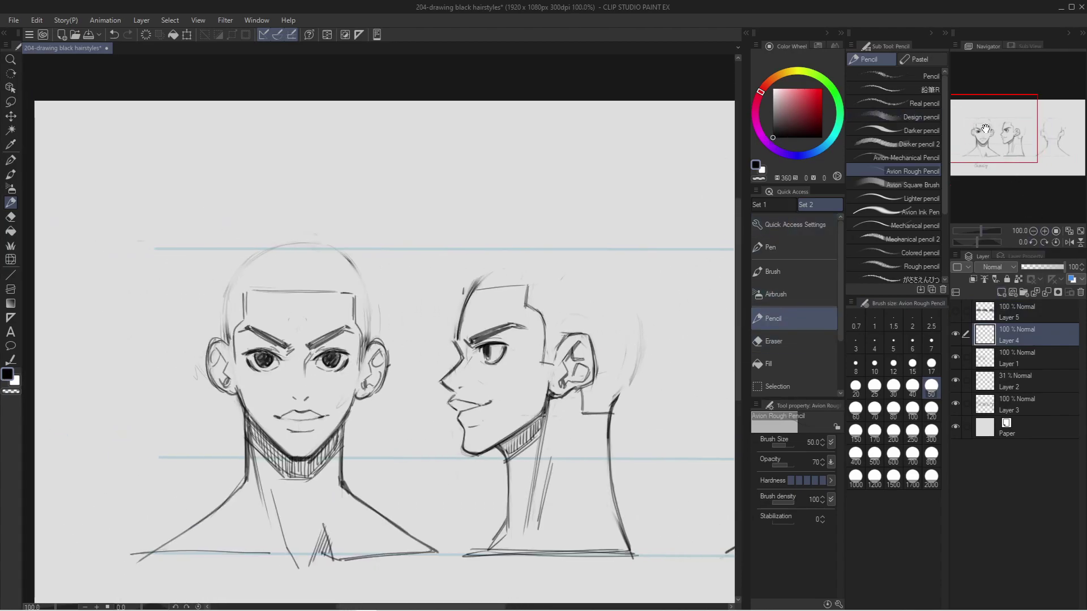
{"action": "left_click_drag", "start_coordinate": [558, 320], "coordinate": [571, 298]}
{"action": "left_click", "coordinate": [891, 159]}
{"action": "mouse_move", "coordinate": [338, 196]}
{"action": "left_mouse_down"}
{"action": "mouse_move", "coordinate": [358, 172]}
{"action": "mouse_move", "coordinate": [400, 218]}
{"action": "left_mouse_up"}
{"action": "left_click_drag", "start_coordinate": [399, 229], "coordinate": [403, 272]}
{"action": "mouse_move", "coordinate": [337, 198]}
{"action": "left_mouse_down"}
{"action": "mouse_move", "coordinate": [233, 205]}
{"action": "mouse_move", "coordinate": [216, 267]}
{"action": "mouse_move", "coordinate": [236, 281]}
{"action": "left_mouse_up"}
{"action": "left_click_drag", "start_coordinate": [403, 272], "coordinate": [387, 314]}
Draw matching spiky hair outlines around the side-view and back-view heads.
{"action": "mouse_move", "coordinate": [587, 177]}
{"action": "left_mouse_down"}
{"action": "mouse_move", "coordinate": [474, 236]}
{"action": "mouse_move", "coordinate": [527, 251]}
{"action": "left_mouse_up"}
{"action": "mouse_move", "coordinate": [475, 243]}
{"action": "left_mouse_down"}
{"action": "mouse_move", "coordinate": [447, 224]}
{"action": "mouse_move", "coordinate": [363, 269]}
{"action": "mouse_move", "coordinate": [337, 334]}
{"action": "left_mouse_up"}
{"action": "mouse_move", "coordinate": [529, 252]}
{"action": "left_mouse_down"}
{"action": "mouse_move", "coordinate": [572, 280]}
{"action": "mouse_move", "coordinate": [523, 428]}
{"action": "mouse_move", "coordinate": [314, 436]}
{"action": "mouse_move", "coordinate": [676, 264]}
{"action": "mouse_move", "coordinate": [623, 400]}
{"action": "left_mouse_up"}
{"action": "mouse_move", "coordinate": [543, 250]}
{"action": "left_mouse_down"}
{"action": "mouse_move", "coordinate": [478, 265]}
{"action": "mouse_move", "coordinate": [466, 366]}
{"action": "mouse_move", "coordinate": [477, 400]}
{"action": "left_mouse_up"}
{"action": "left_click_drag", "start_coordinate": [981, 230], "coordinate": [979, 231]}
{"action": "mouse_move", "coordinate": [1000, 115]}
{"action": "left_mouse_down"}
{"action": "mouse_move", "coordinate": [979, 129]}
{"action": "mouse_move", "coordinate": [1022, 140]}
{"action": "mouse_move", "coordinate": [992, 146]}
{"action": "mouse_move", "coordinate": [1036, 131]}
{"action": "mouse_move", "coordinate": [972, 143]}
{"action": "left_mouse_up"}
{"action": "left_click", "coordinate": [955, 334]}
{"action": "left_click", "coordinate": [955, 334]}
Fill the front-view spiky hair with dark tone using the Avion Square Brush.
{"action": "left_click", "coordinate": [913, 185]}
{"action": "left_click", "coordinate": [1044, 231]}
{"action": "mouse_move", "coordinate": [409, 254]}
{"action": "left_mouse_down"}
{"action": "mouse_move", "coordinate": [419, 284]}
{"action": "mouse_move", "coordinate": [438, 263]}
{"action": "mouse_move", "coordinate": [417, 264]}
{"action": "mouse_move", "coordinate": [435, 204]}
{"action": "mouse_move", "coordinate": [355, 167]}
{"action": "mouse_move", "coordinate": [255, 232]}
{"action": "mouse_move", "coordinate": [391, 249]}
{"action": "left_mouse_up"}
{"action": "key", "text": "]"}
{"action": "key", "text": "]"}
{"action": "key", "text": "]"}
{"action": "key", "text": "]"}
{"action": "key", "text": "]"}
Fill the spiky hair on the side and back heads with dark tone down to the neckline.
{"action": "left_click_drag", "start_coordinate": [985, 133], "coordinate": [998, 129]}
{"action": "key", "text": "]"}
{"action": "key", "text": "]"}
{"action": "mouse_move", "coordinate": [566, 390]}
{"action": "left_mouse_down"}
{"action": "mouse_move", "coordinate": [503, 274]}
{"action": "mouse_move", "coordinate": [452, 226]}
{"action": "mouse_move", "coordinate": [633, 277]}
{"action": "left_mouse_up"}
{"action": "left_click_drag", "start_coordinate": [997, 129], "coordinate": [1036, 124]}
{"action": "mouse_move", "coordinate": [577, 341]}
{"action": "left_mouse_down"}
{"action": "mouse_move", "coordinate": [419, 317]}
{"action": "mouse_move", "coordinate": [396, 266]}
{"action": "mouse_move", "coordinate": [566, 249]}
{"action": "mouse_move", "coordinate": [462, 246]}
{"action": "mouse_move", "coordinate": [433, 231]}
{"action": "left_mouse_up"}
{"action": "key", "text": "bracketleft"}
{"action": "key", "text": "bracketleft"}
{"action": "key", "text": "bracketleft"}
{"action": "left_click_drag", "start_coordinate": [1036, 124], "coordinate": [1012, 133]}
{"action": "left_click_drag", "start_coordinate": [980, 232], "coordinate": [977, 232]}
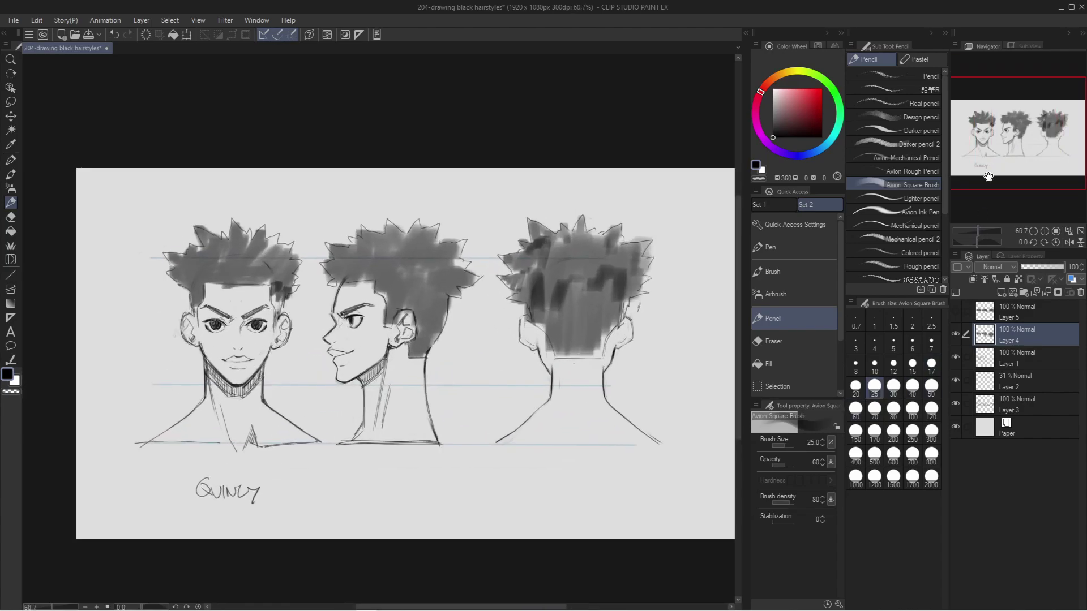
Erase the lower spiky hair on the front, side and back heads into a high fade, and save the file.
{"action": "left_click_drag", "start_coordinate": [1016, 140], "coordinate": [996, 137]}
{"action": "key", "text": "e"}
{"action": "left_click_drag", "start_coordinate": [367, 291], "coordinate": [360, 289]}
{"action": "left_click_drag", "start_coordinate": [292, 290], "coordinate": [280, 285]}
{"action": "key", "text": "bracketright"}
{"action": "key", "text": "bracketright"}
{"action": "mouse_move", "coordinate": [507, 332]}
{"action": "left_mouse_down"}
{"action": "mouse_move", "coordinate": [518, 334]}
{"action": "mouse_move", "coordinate": [512, 311]}
{"action": "mouse_move", "coordinate": [525, 297]}
{"action": "mouse_move", "coordinate": [470, 278]}
{"action": "mouse_move", "coordinate": [549, 261]}
{"action": "left_mouse_up"}
{"action": "left_click", "coordinate": [1007, 134]}
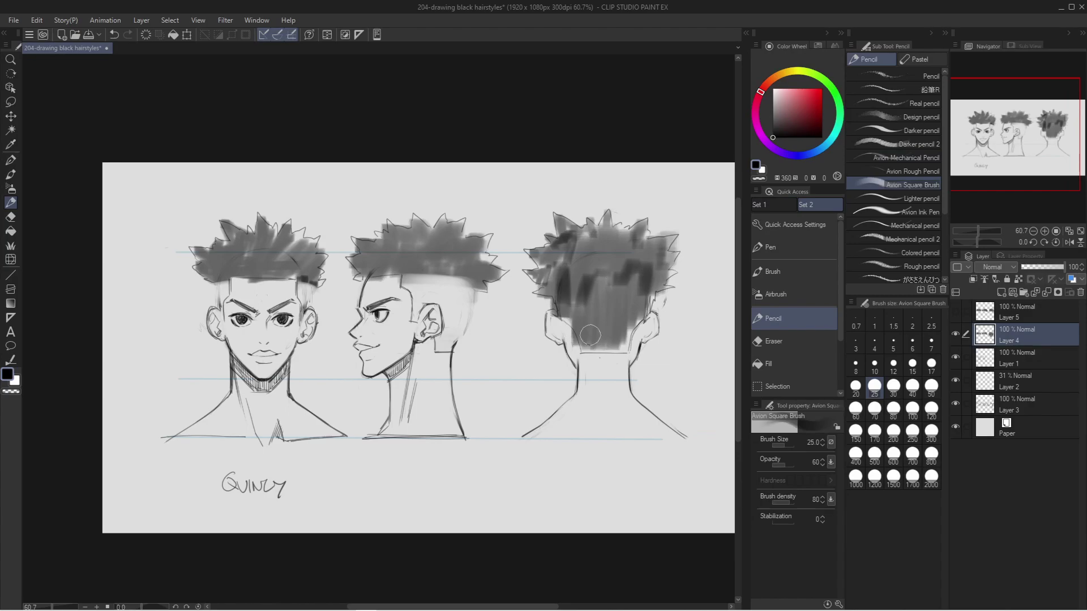
{"action": "key", "text": "bracketleft"}
{"action": "mouse_move", "coordinate": [569, 335]}
{"action": "left_mouse_down"}
{"action": "mouse_move", "coordinate": [595, 351]}
{"action": "mouse_move", "coordinate": [566, 342]}
{"action": "mouse_move", "coordinate": [602, 339]}
{"action": "mouse_move", "coordinate": [604, 328]}
{"action": "mouse_move", "coordinate": [555, 314]}
{"action": "mouse_move", "coordinate": [666, 311]}
{"action": "mouse_move", "coordinate": [600, 310]}
{"action": "mouse_move", "coordinate": [655, 306]}
{"action": "left_mouse_up"}
{"action": "key", "text": "ctrl+s"}
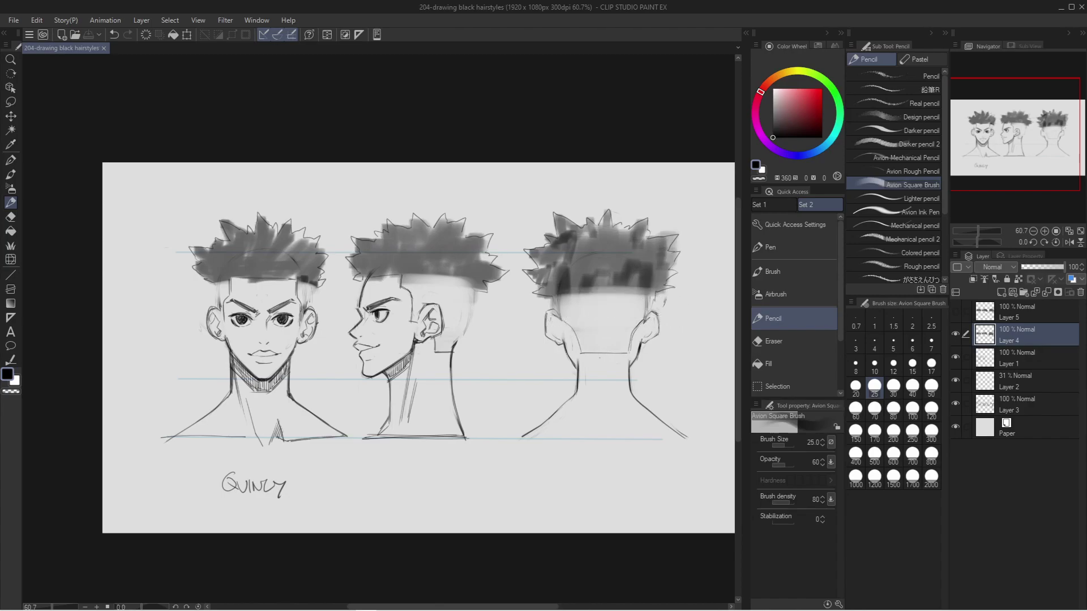
Carve light zigzag shaved lines along the fade's upper edge on the front, side and back heads.
{"action": "left_click_drag", "start_coordinate": [998, 123], "coordinate": [987, 125]}
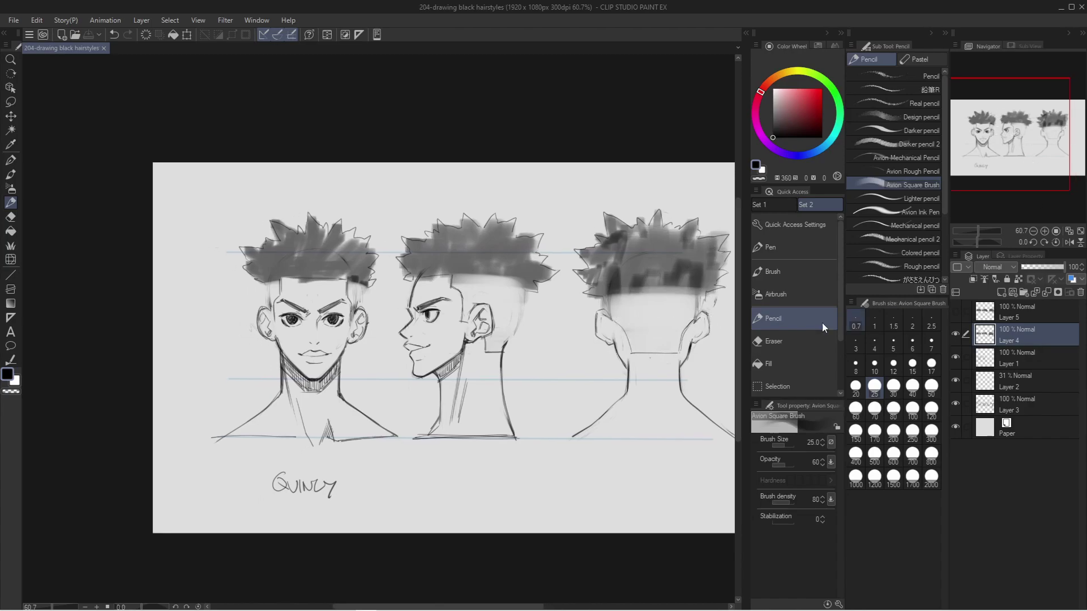
{"action": "key", "text": "bracketleft"}
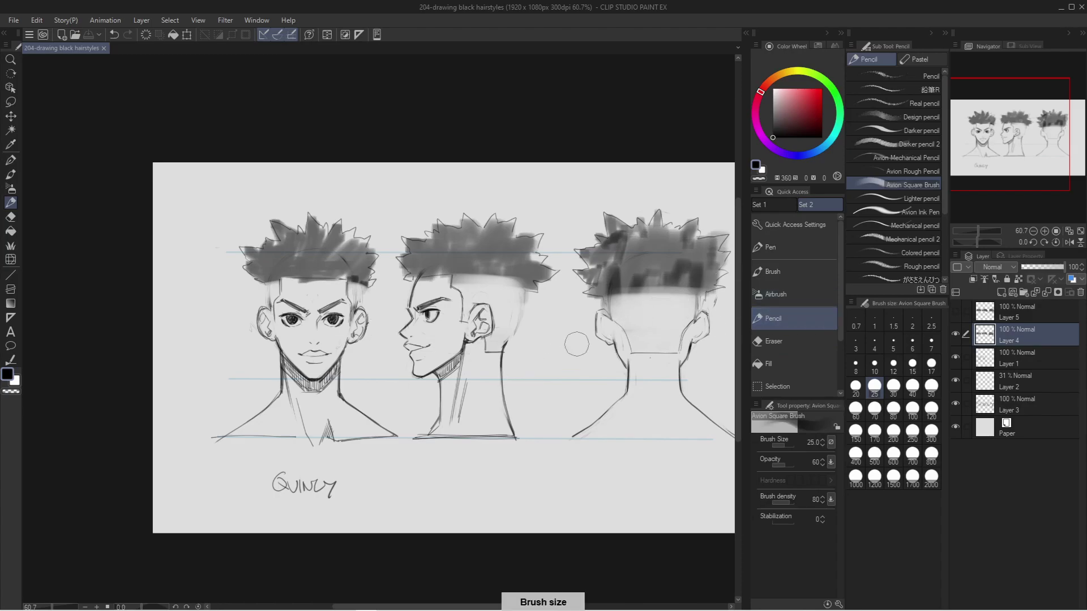
{"action": "left_click", "coordinate": [956, 334]}
{"action": "left_click", "coordinate": [955, 334]}
{"action": "left_click_drag", "start_coordinate": [441, 277], "coordinate": [493, 262]}
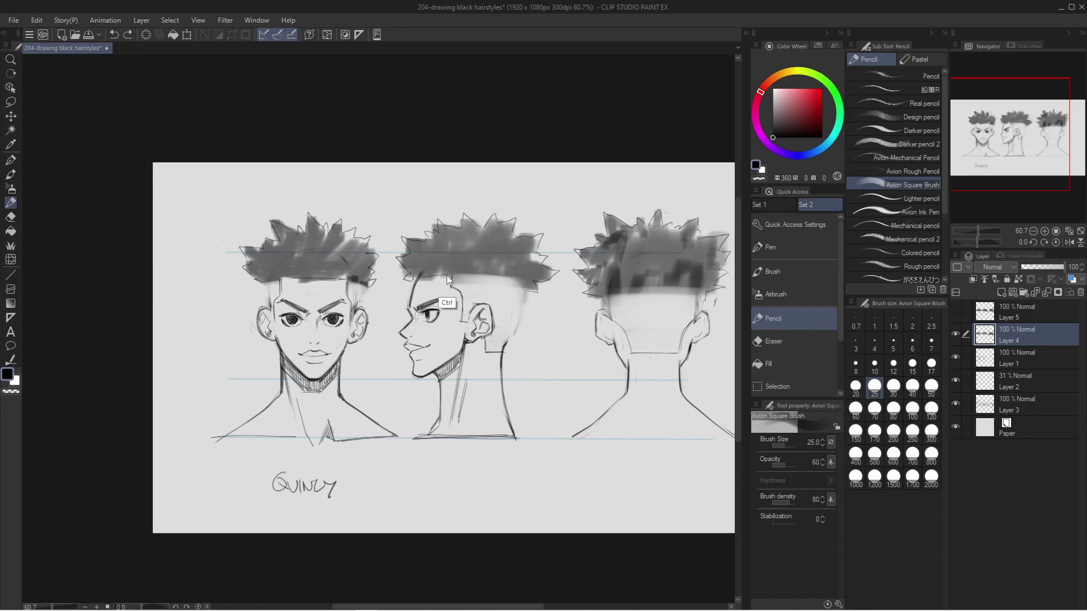
{"action": "key", "text": "ctrl+z"}
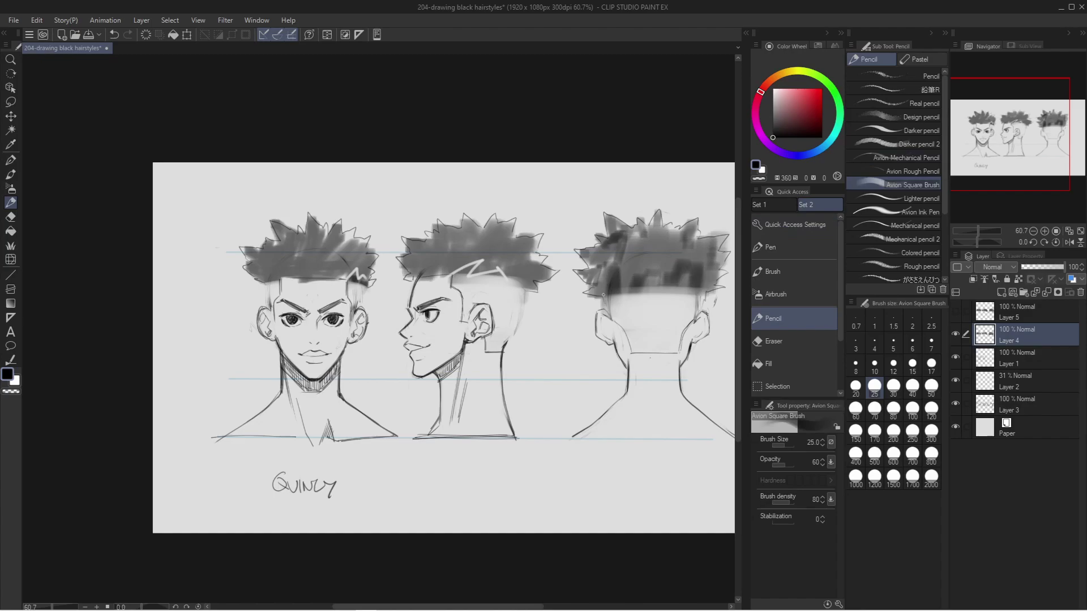
{"action": "left_click_drag", "start_coordinate": [610, 276], "coordinate": [640, 295]}
{"action": "key", "text": "ctrl+z"}
Hatch thin horizontal lines across the faded areas of the heads with the Avion Mechanical Pencil at size 6.
{"action": "left_click", "coordinate": [1044, 231]}
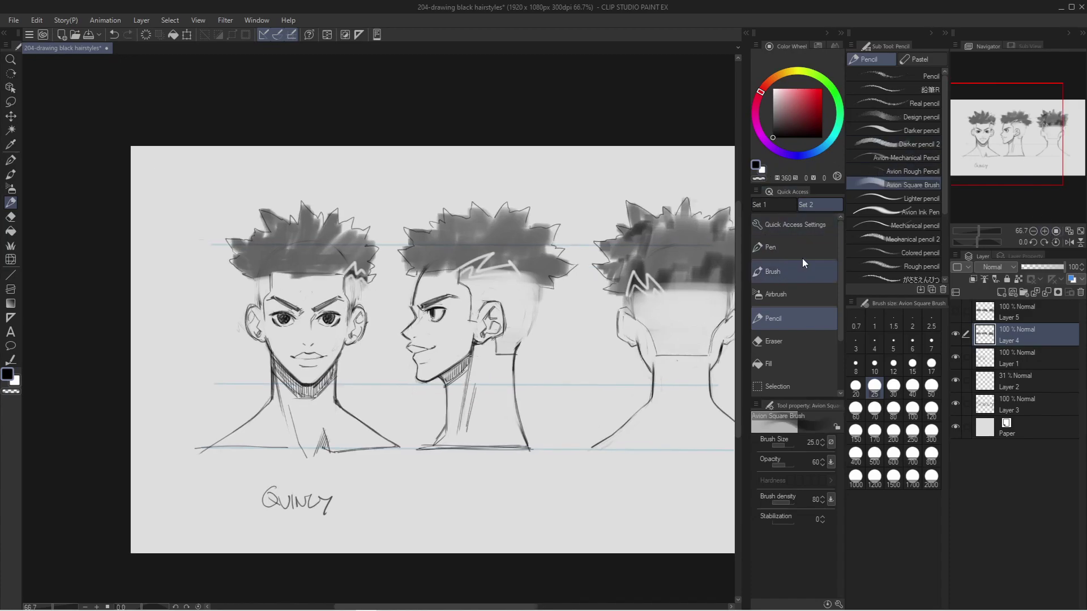
{"action": "left_click_drag", "start_coordinate": [1007, 149], "coordinate": [1014, 146]}
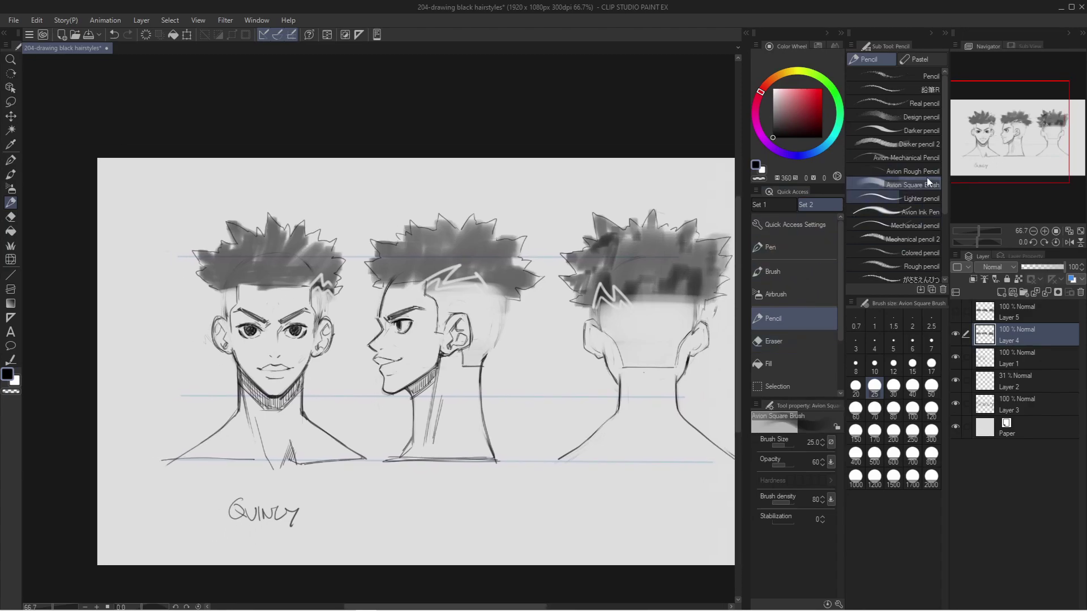
{"action": "left_click", "coordinate": [910, 171]}
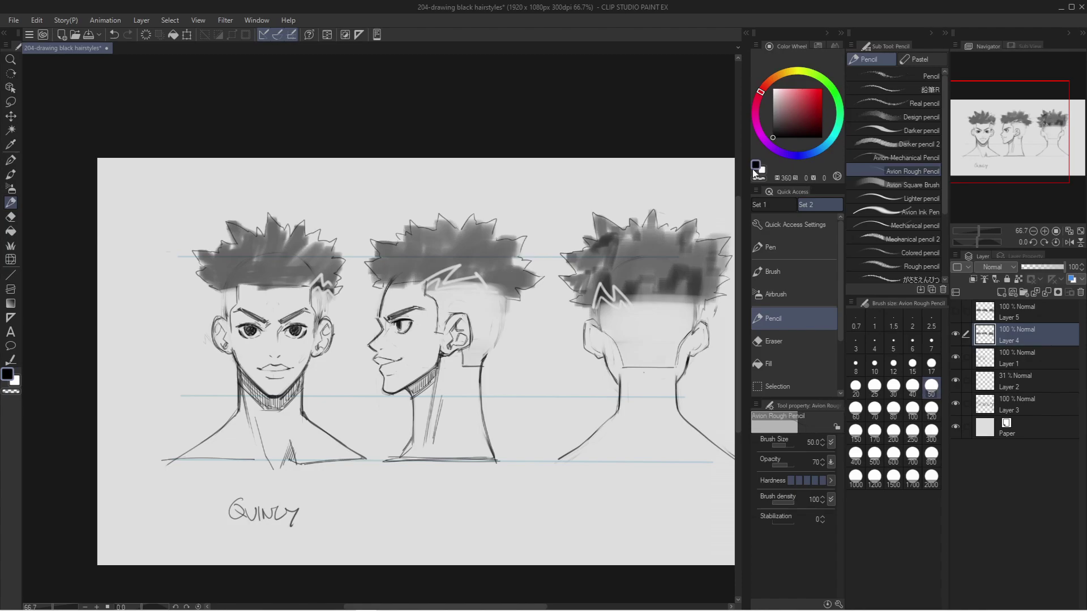
{"action": "left_click", "coordinate": [908, 158]}
{"action": "left_click_drag", "start_coordinate": [435, 290], "coordinate": [505, 298]}
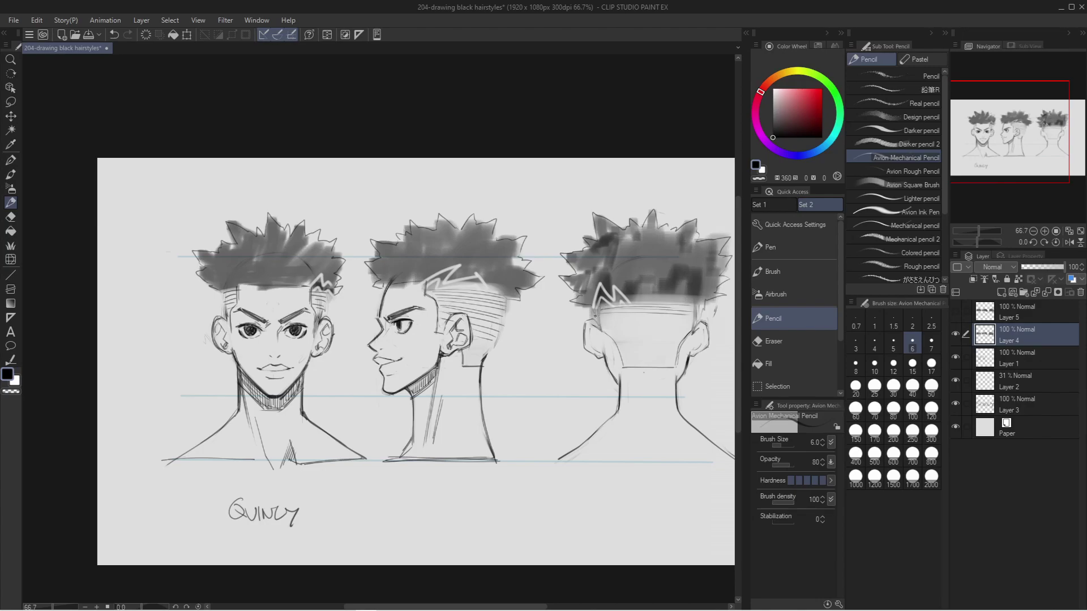
{"action": "left_click_drag", "start_coordinate": [678, 316], "coordinate": [689, 315]}
{"action": "left_click_drag", "start_coordinate": [606, 321], "coordinate": [695, 325]}
{"action": "left_click_drag", "start_coordinate": [607, 330], "coordinate": [671, 328]}
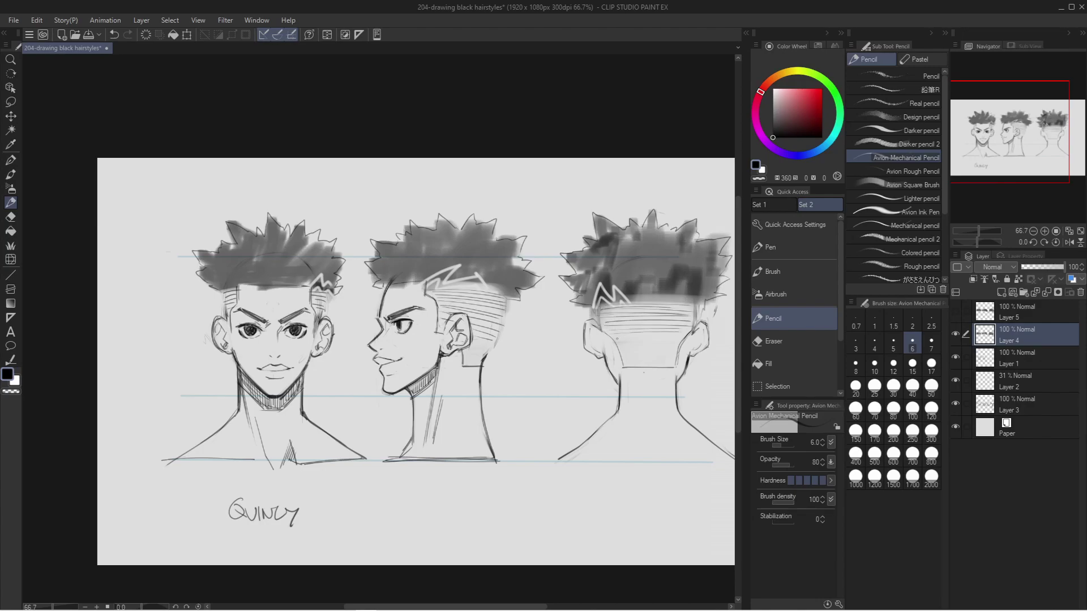
Toggle the visibility of Layer 5 and Layer 4 to compare the rounded afro with the spiky hairstyle.
{"action": "left_click_drag", "start_coordinate": [997, 132], "coordinate": [1017, 142]}
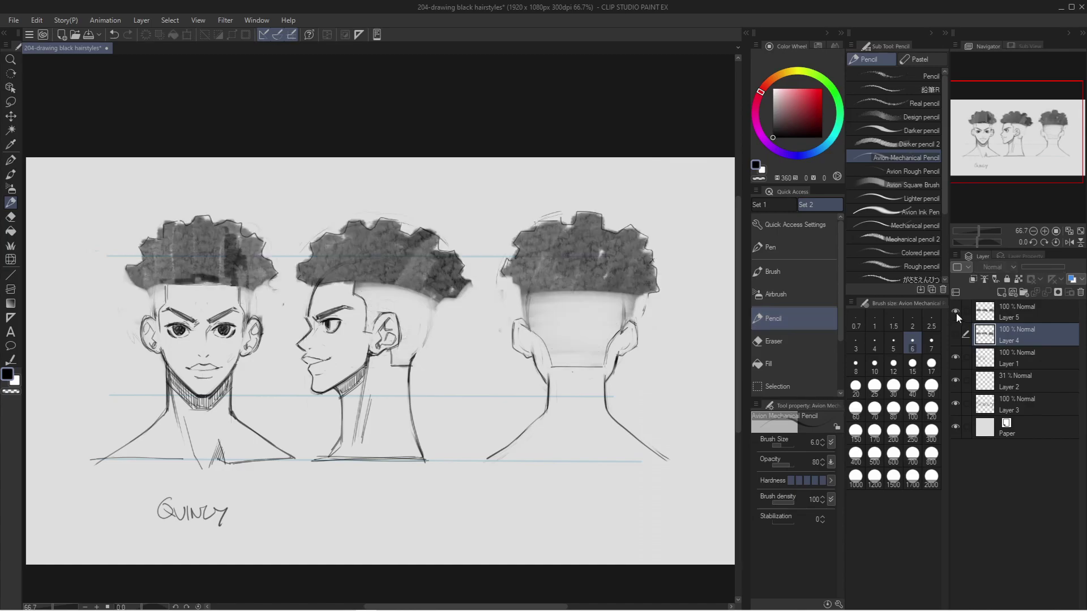
{"action": "left_click", "coordinate": [956, 312]}
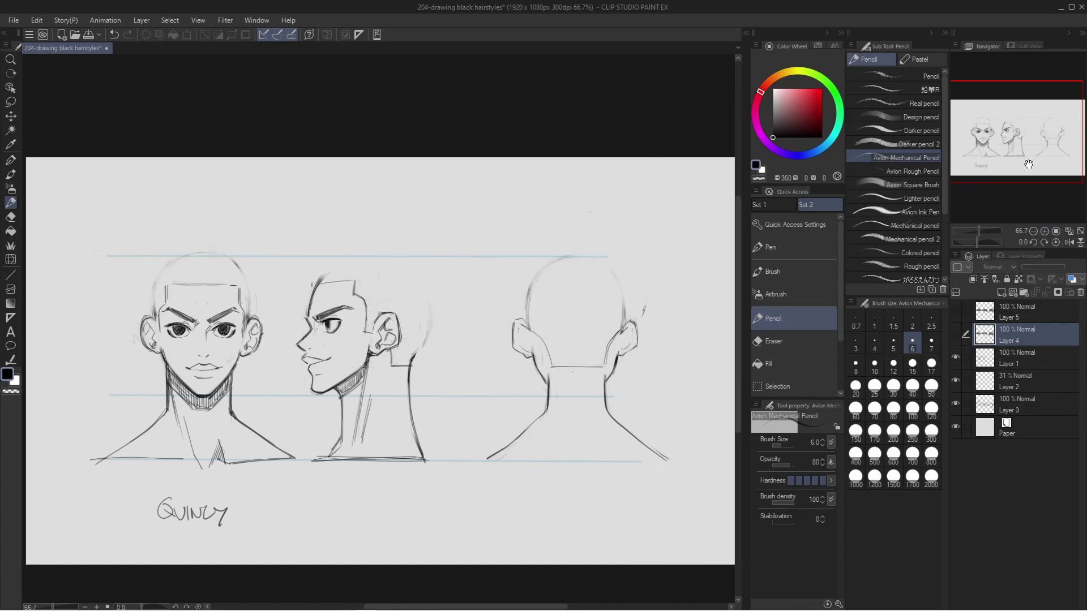
{"action": "left_click_drag", "start_coordinate": [1028, 164], "coordinate": [1023, 166]}
{"action": "left_click", "coordinate": [955, 311]}
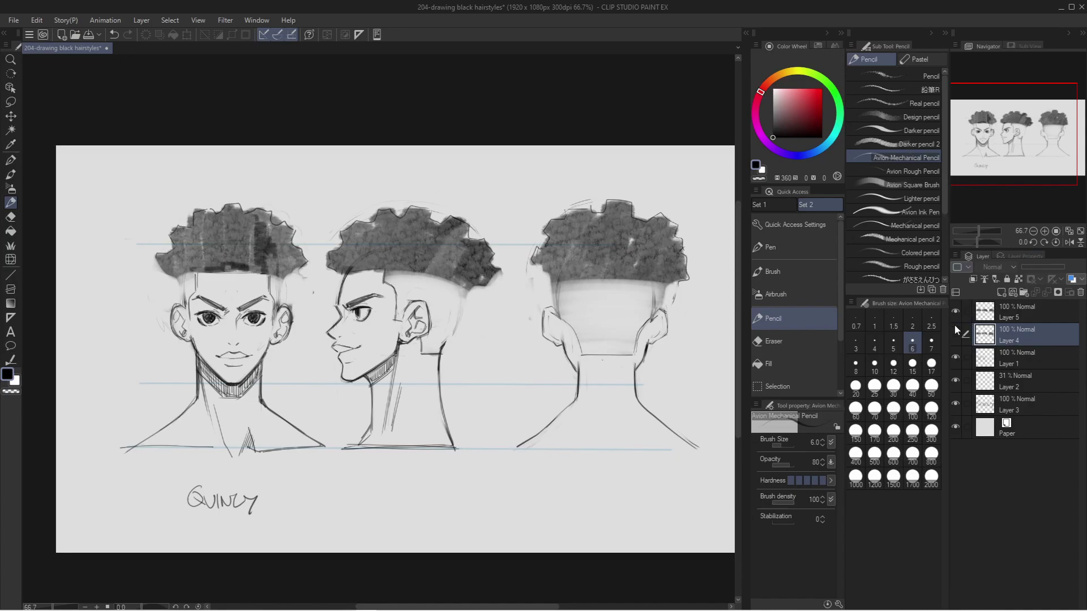
{"action": "left_click", "coordinate": [955, 310]}
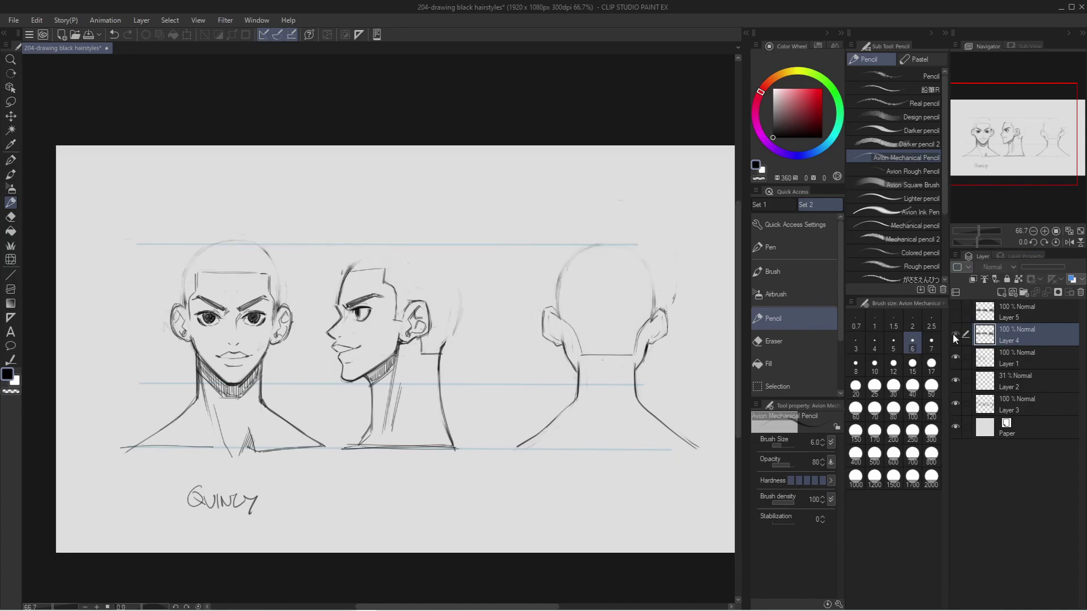
{"action": "left_click", "coordinate": [955, 334]}
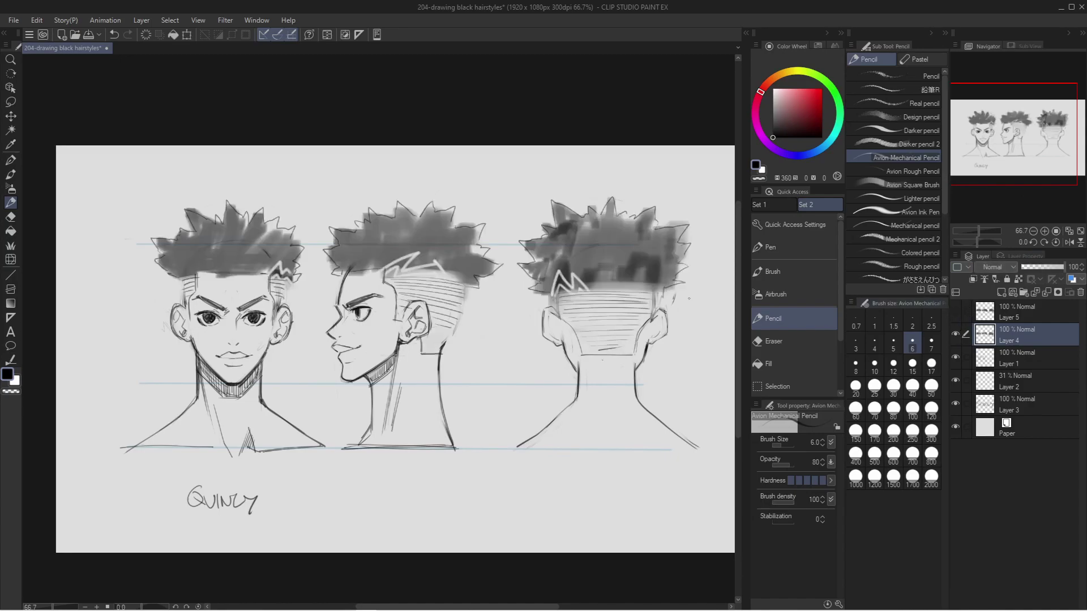
Draw a wide outline of large, thick locks around the front-view head on Layer 6.
{"action": "key", "text": "e"}
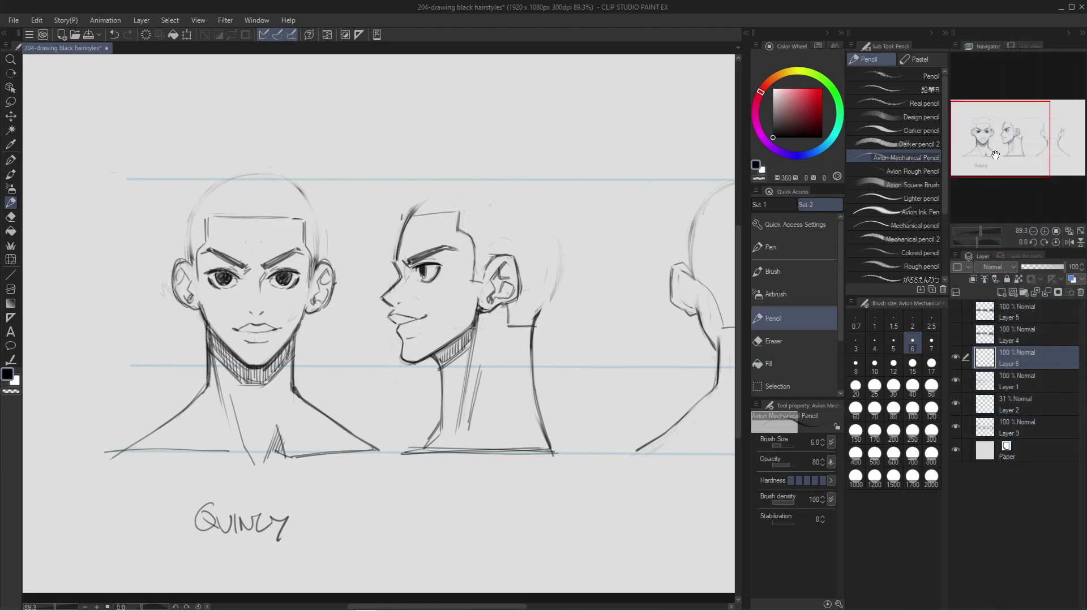
{"action": "left_click_drag", "start_coordinate": [995, 155], "coordinate": [996, 151]}
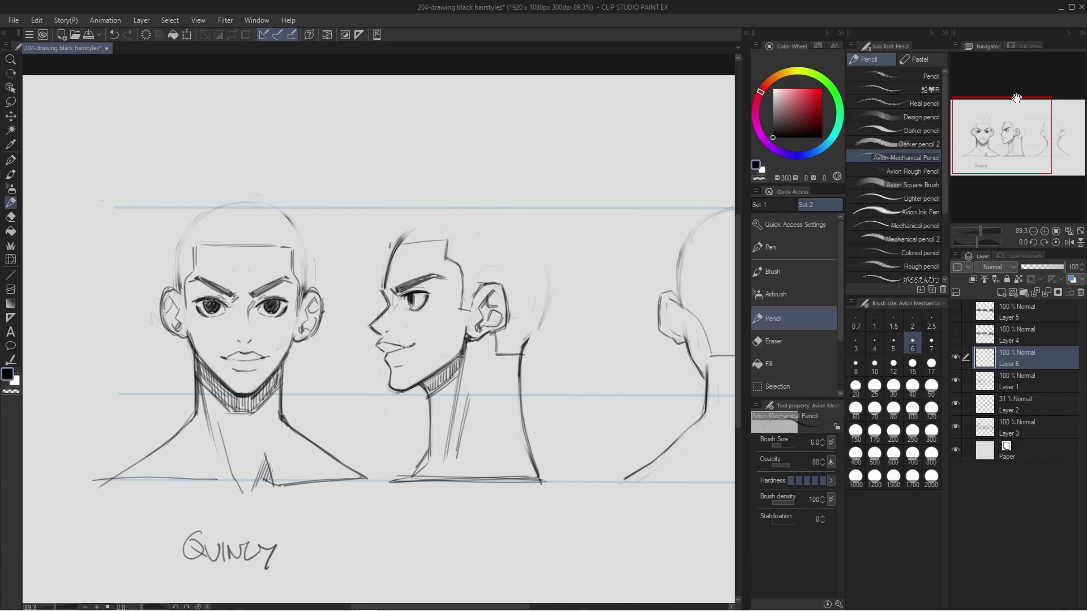
{"action": "mouse_move", "coordinate": [1017, 98]}
{"action": "left_mouse_down"}
{"action": "mouse_move", "coordinate": [997, 136]}
{"action": "mouse_move", "coordinate": [986, 121]}
{"action": "mouse_move", "coordinate": [989, 135]}
{"action": "left_mouse_up"}
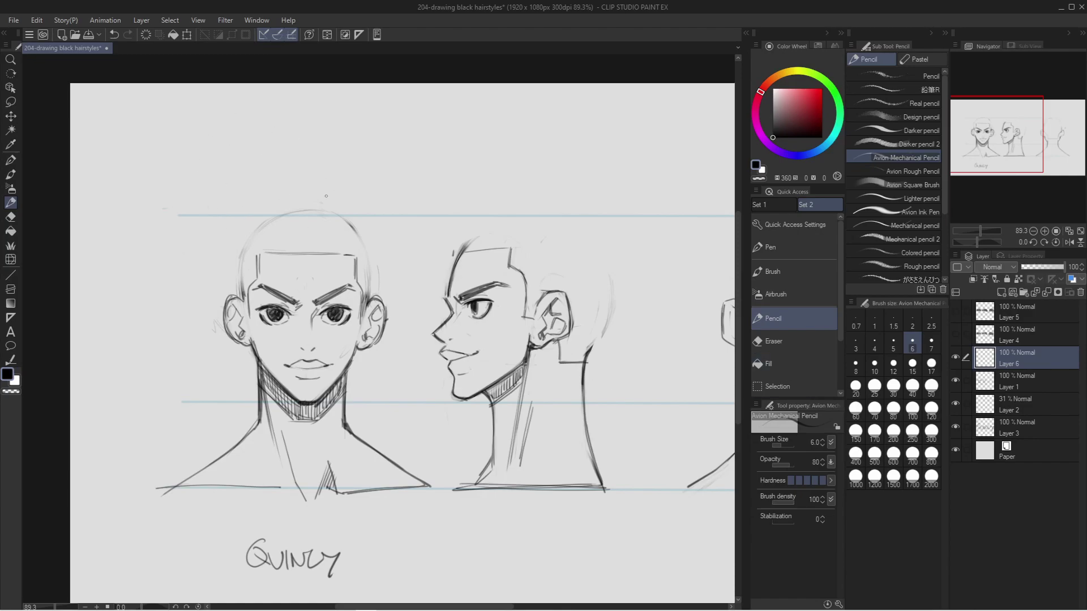
{"action": "left_click_drag", "start_coordinate": [476, 169], "coordinate": [500, 170]}
{"action": "mouse_move", "coordinate": [249, 183]}
{"action": "left_mouse_down"}
{"action": "mouse_move", "coordinate": [196, 195]}
{"action": "mouse_move", "coordinate": [233, 215]}
{"action": "mouse_move", "coordinate": [183, 272]}
{"action": "mouse_move", "coordinate": [187, 285]}
{"action": "mouse_move", "coordinate": [251, 263]}
{"action": "left_mouse_up"}
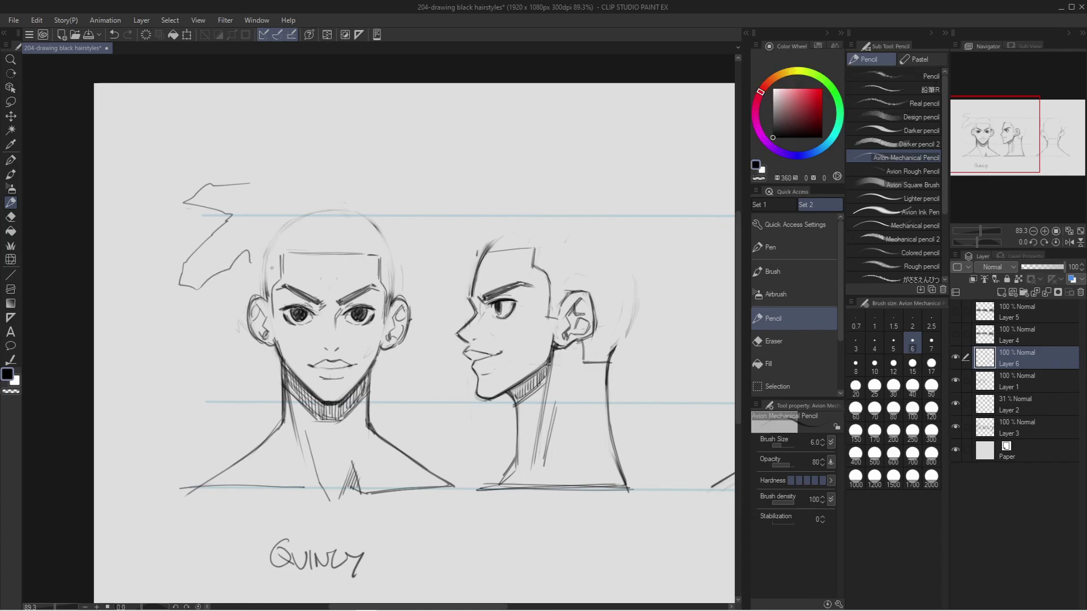
{"action": "mouse_move", "coordinate": [263, 182]}
{"action": "left_mouse_down"}
{"action": "mouse_move", "coordinate": [287, 179]}
{"action": "mouse_move", "coordinate": [237, 149]}
{"action": "mouse_move", "coordinate": [256, 135]}
{"action": "mouse_move", "coordinate": [301, 137]}
{"action": "mouse_move", "coordinate": [334, 156]}
{"action": "mouse_move", "coordinate": [392, 130]}
{"action": "mouse_move", "coordinate": [441, 135]}
{"action": "mouse_move", "coordinate": [437, 153]}
{"action": "mouse_move", "coordinate": [409, 171]}
{"action": "mouse_move", "coordinate": [469, 176]}
{"action": "mouse_move", "coordinate": [479, 197]}
{"action": "mouse_move", "coordinate": [429, 220]}
{"action": "mouse_move", "coordinate": [460, 276]}
{"action": "mouse_move", "coordinate": [448, 288]}
{"action": "mouse_move", "coordinate": [415, 267]}
{"action": "mouse_move", "coordinate": [397, 284]}
{"action": "left_mouse_up"}
{"action": "left_click_drag", "start_coordinate": [958, 119], "coordinate": [983, 134]}
Add another new layer above Layer 1 and hide Layer 6.
{"action": "key", "text": "e"}
{"action": "key", "text": "bracketright"}
{"action": "key", "text": "bracketright"}
{"action": "key", "text": "bracketright"}
{"action": "key", "text": "bracketright"}
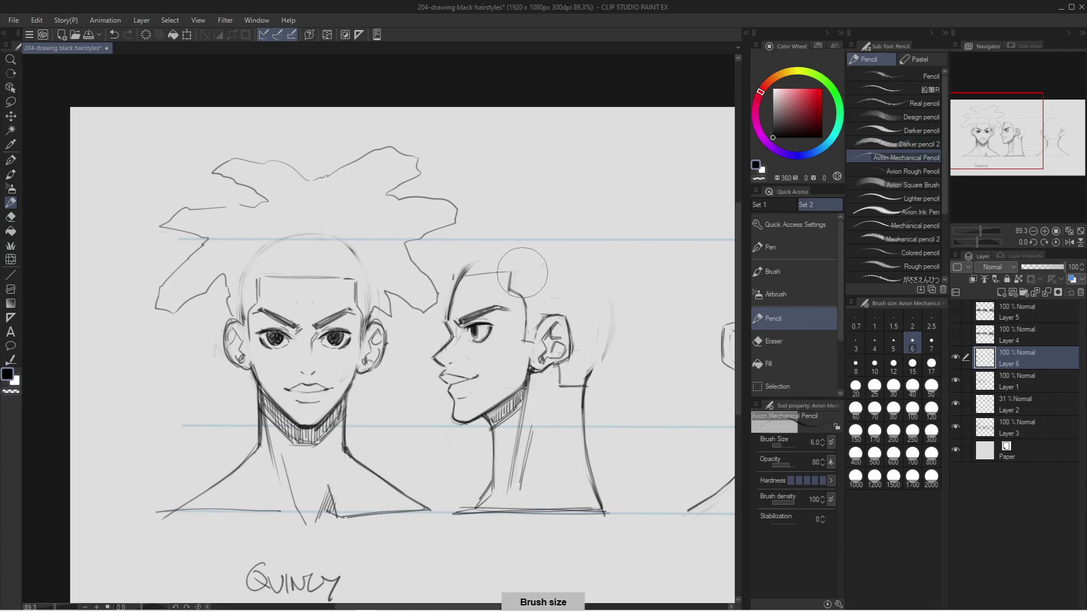
{"action": "left_click", "coordinate": [986, 385]}
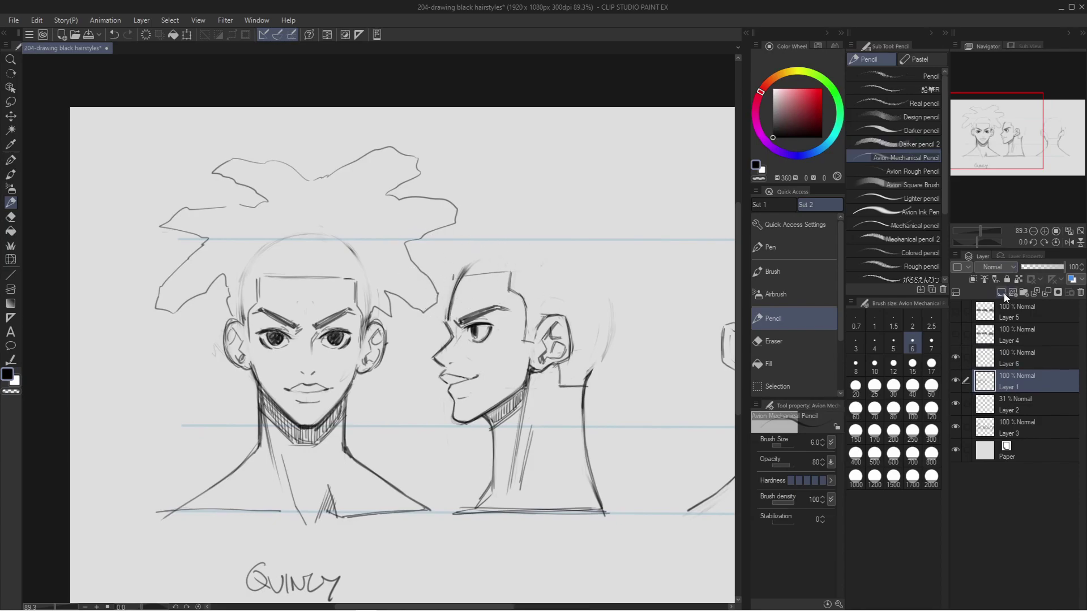
{"action": "left_click", "coordinate": [1001, 292]}
{"action": "left_click", "coordinate": [956, 358]}
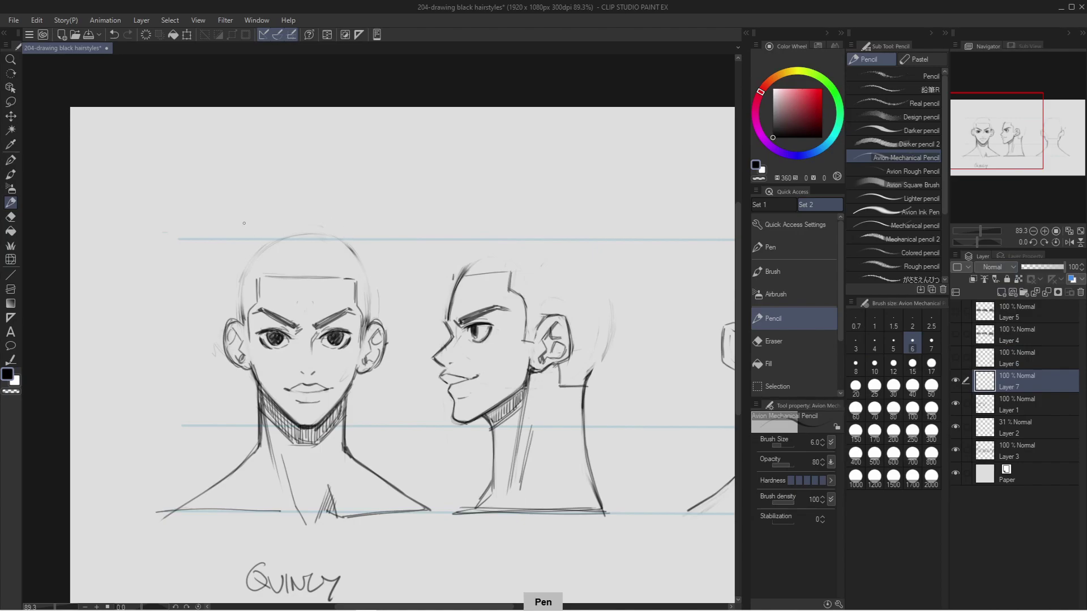
Draw shorter, pointed locks around the front-view head on Layer 7, with strands falling over the forehead.
{"action": "mouse_move", "coordinate": [235, 248]}
{"action": "left_mouse_down"}
{"action": "mouse_move", "coordinate": [203, 277]}
{"action": "mouse_move", "coordinate": [231, 271]}
{"action": "mouse_move", "coordinate": [218, 311]}
{"action": "mouse_move", "coordinate": [291, 286]}
{"action": "mouse_move", "coordinate": [298, 330]}
{"action": "mouse_move", "coordinate": [315, 286]}
{"action": "mouse_move", "coordinate": [347, 322]}
{"action": "mouse_move", "coordinate": [346, 268]}
{"action": "mouse_move", "coordinate": [390, 286]}
{"action": "mouse_move", "coordinate": [408, 309]}
{"action": "mouse_move", "coordinate": [365, 289]}
{"action": "left_mouse_up"}
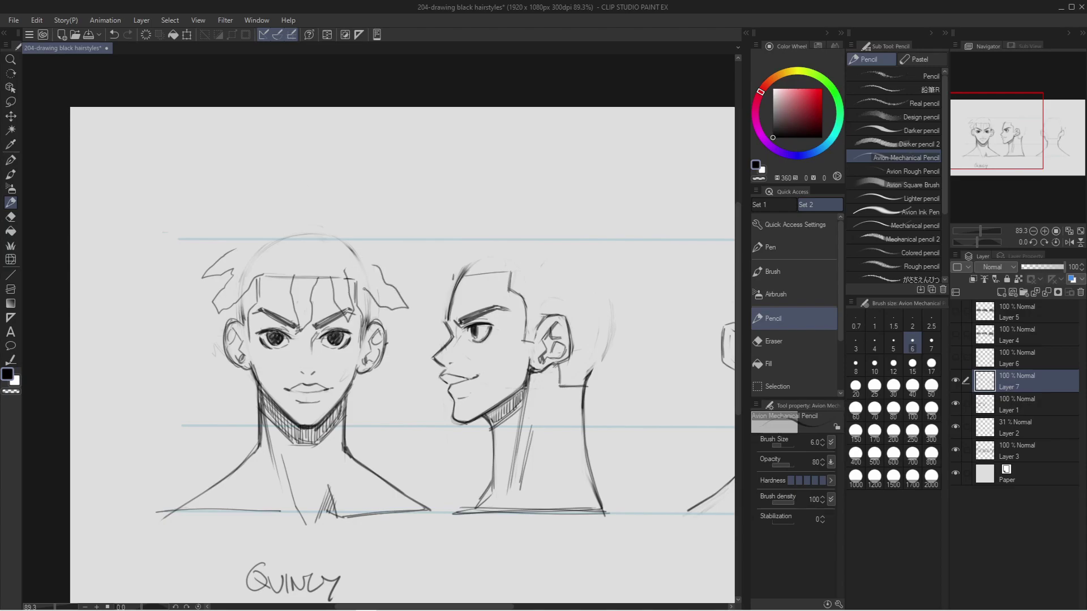
{"action": "left_click_drag", "start_coordinate": [255, 221], "coordinate": [214, 223]}
{"action": "mouse_move", "coordinate": [341, 211]}
{"action": "left_mouse_down"}
{"action": "mouse_move", "coordinate": [387, 198]}
{"action": "mouse_move", "coordinate": [373, 229]}
{"action": "mouse_move", "coordinate": [413, 244]}
{"action": "left_mouse_up"}
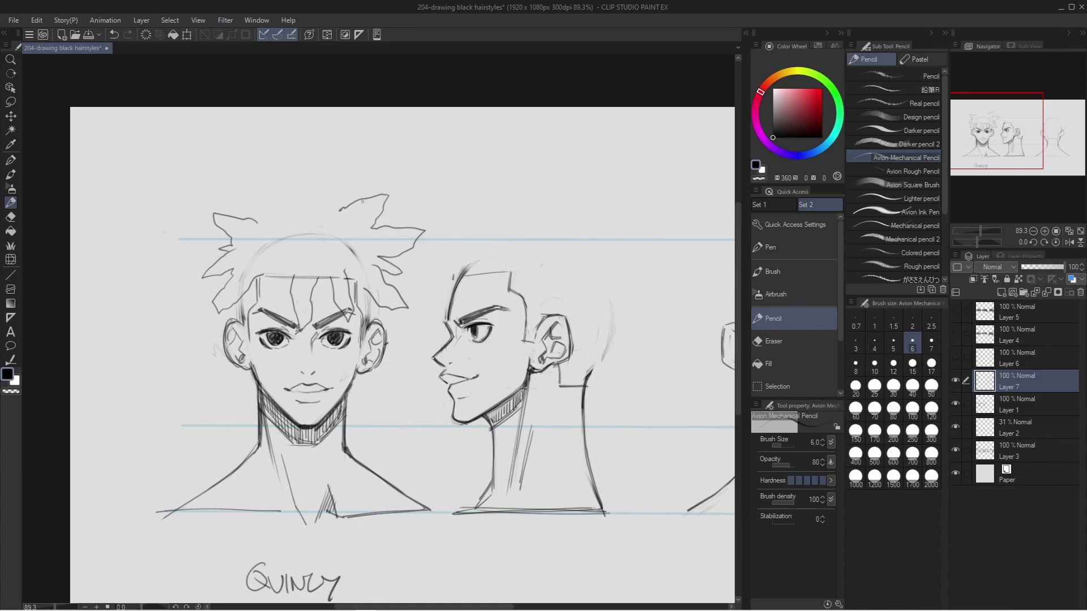
{"action": "mouse_move", "coordinate": [333, 206]}
{"action": "left_mouse_down"}
{"action": "mouse_move", "coordinate": [293, 169]}
{"action": "mouse_move", "coordinate": [284, 201]}
{"action": "mouse_move", "coordinate": [257, 211]}
{"action": "left_mouse_up"}
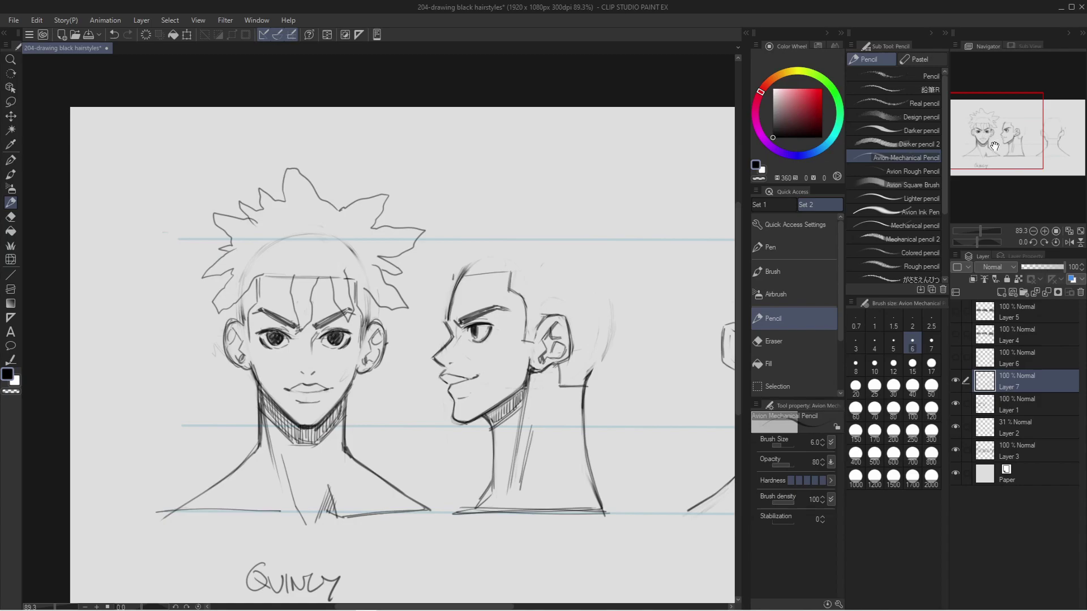
Draw the outline of short, pointed locks around the side-view head on Layer 7, with strands falling over the forehead.
{"action": "left_click_drag", "start_coordinate": [998, 130], "coordinate": [993, 126]}
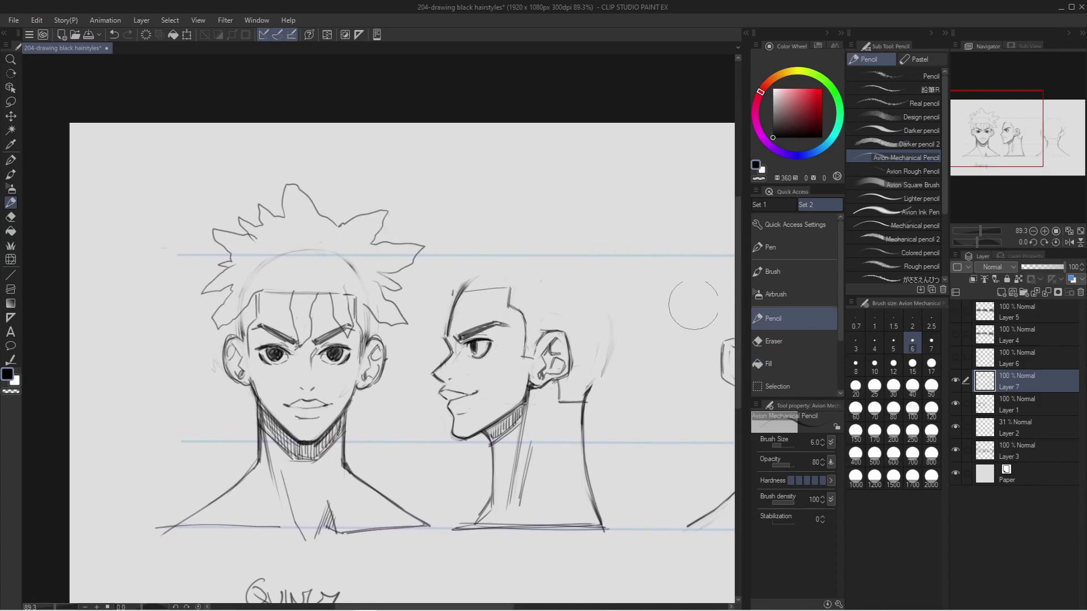
{"action": "left_click_drag", "start_coordinate": [993, 130], "coordinate": [998, 130]}
{"action": "mouse_move", "coordinate": [257, 189]}
{"action": "left_mouse_down"}
{"action": "mouse_move", "coordinate": [265, 198]}
{"action": "mouse_move", "coordinate": [257, 161]}
{"action": "mouse_move", "coordinate": [272, 184]}
{"action": "left_mouse_up"}
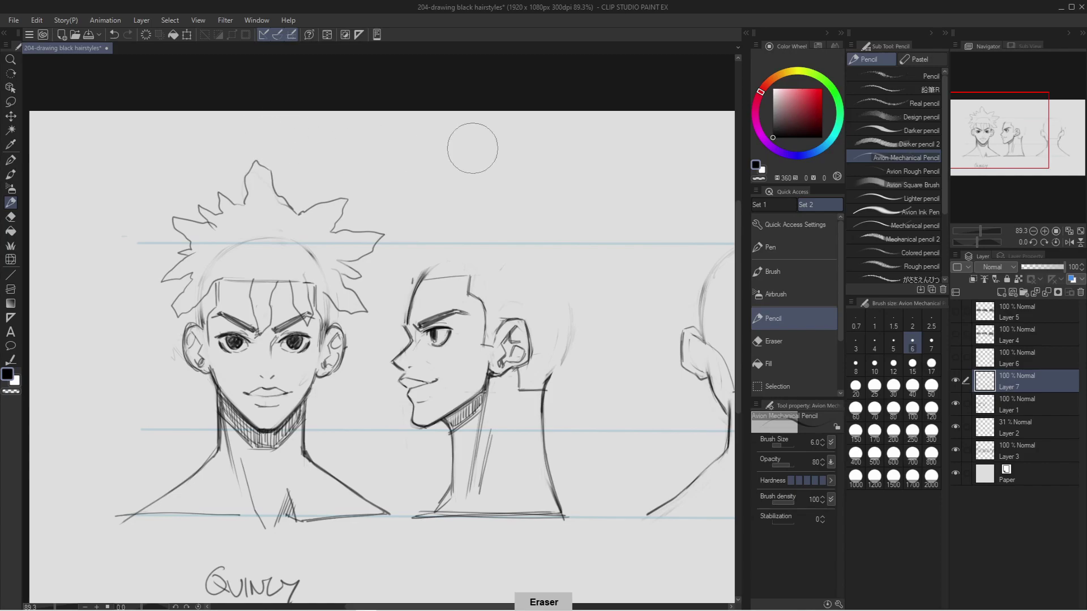
{"action": "left_click_drag", "start_coordinate": [998, 149], "coordinate": [1000, 148]}
{"action": "key", "text": "p"}
{"action": "key", "text": "e"}
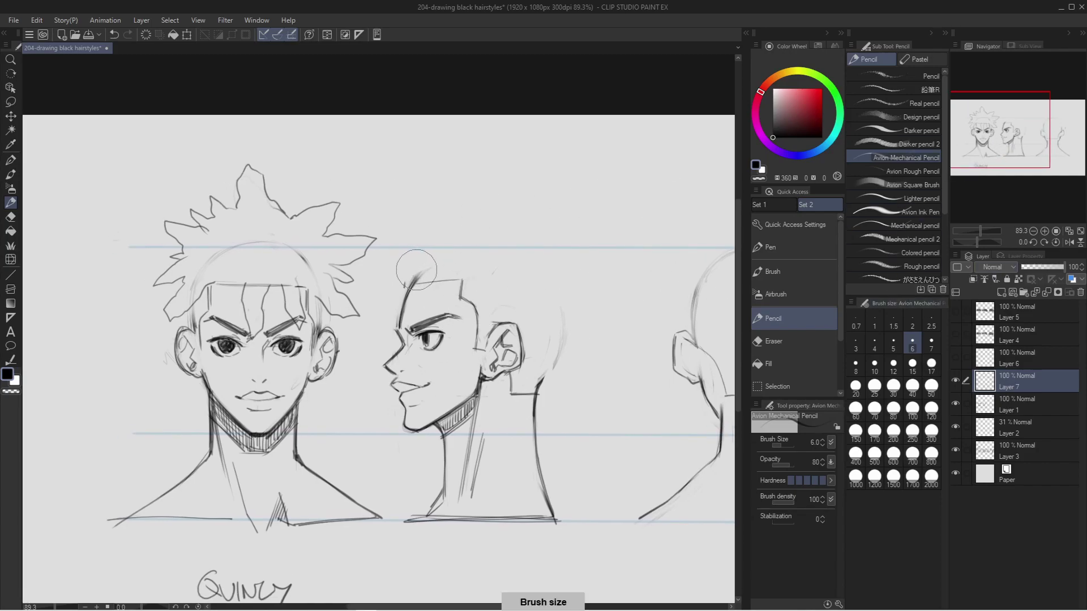
{"action": "key", "text": "p"}
{"action": "mouse_move", "coordinate": [406, 274]}
{"action": "left_mouse_down"}
{"action": "mouse_move", "coordinate": [373, 325]}
{"action": "mouse_move", "coordinate": [447, 279]}
{"action": "mouse_move", "coordinate": [438, 299]}
{"action": "mouse_move", "coordinate": [462, 321]}
{"action": "mouse_move", "coordinate": [463, 283]}
{"action": "mouse_move", "coordinate": [455, 333]}
{"action": "mouse_move", "coordinate": [464, 271]}
{"action": "left_mouse_up"}
{"action": "key", "text": "ctrl+alt"}
{"action": "key", "text": "p"}
{"action": "mouse_move", "coordinate": [432, 228]}
{"action": "left_mouse_down"}
{"action": "mouse_move", "coordinate": [387, 213]}
{"action": "mouse_move", "coordinate": [397, 250]}
{"action": "mouse_move", "coordinate": [380, 279]}
{"action": "left_mouse_up"}
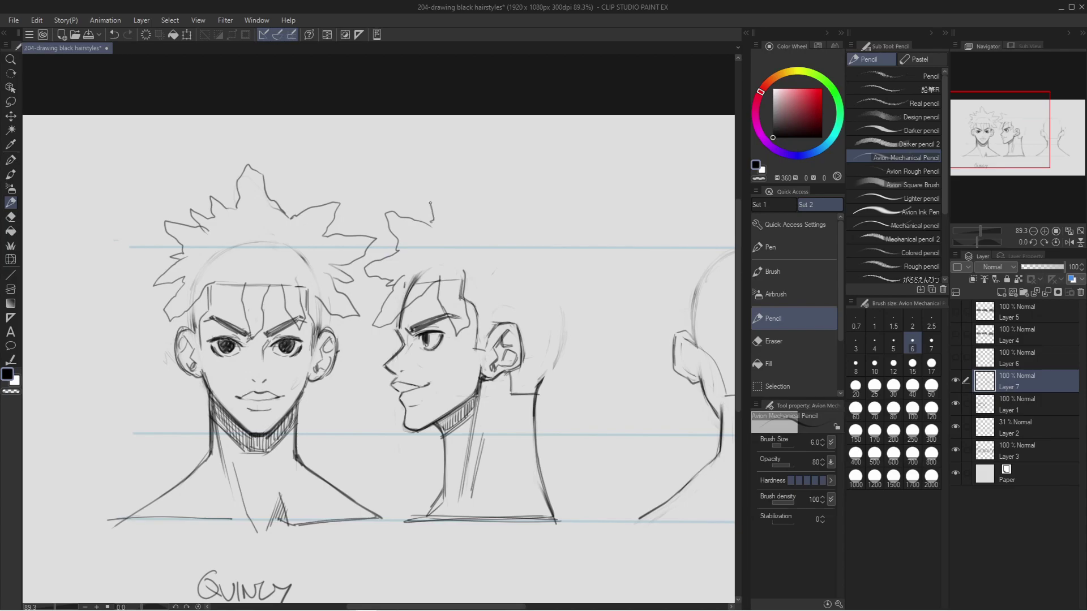
{"action": "mouse_move", "coordinate": [459, 187]}
{"action": "left_mouse_down"}
{"action": "mouse_move", "coordinate": [482, 159]}
{"action": "mouse_move", "coordinate": [495, 205]}
{"action": "mouse_move", "coordinate": [529, 196]}
{"action": "mouse_move", "coordinate": [575, 210]}
{"action": "mouse_move", "coordinate": [623, 285]}
{"action": "mouse_move", "coordinate": [598, 283]}
{"action": "mouse_move", "coordinate": [609, 320]}
{"action": "mouse_move", "coordinate": [570, 306]}
{"action": "mouse_move", "coordinate": [576, 337]}
{"action": "mouse_move", "coordinate": [556, 348]}
{"action": "mouse_move", "coordinate": [535, 318]}
{"action": "mouse_move", "coordinate": [494, 338]}
{"action": "mouse_move", "coordinate": [469, 335]}
{"action": "left_mouse_up"}
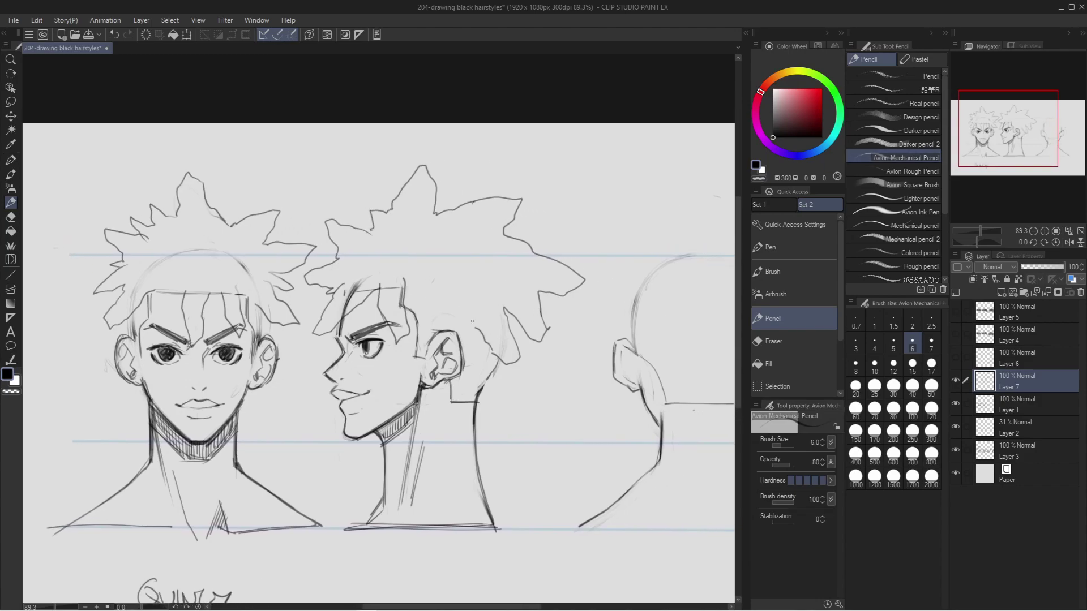
Hatch the faded side of the side-view head with horizontal lines above and behind the ear.
{"action": "mouse_move", "coordinate": [410, 244]}
{"action": "left_mouse_down"}
{"action": "mouse_move", "coordinate": [454, 255]}
{"action": "mouse_move", "coordinate": [425, 298]}
{"action": "mouse_move", "coordinate": [484, 266]}
{"action": "left_mouse_up"}
{"action": "key", "text": "ctrl+z"}
{"action": "left_click_drag", "start_coordinate": [440, 308], "coordinate": [513, 322]}
{"action": "mouse_move", "coordinate": [452, 321]}
{"action": "left_mouse_down"}
{"action": "mouse_move", "coordinate": [511, 328]}
{"action": "mouse_move", "coordinate": [511, 339]}
{"action": "left_mouse_up"}
{"action": "left_click_drag", "start_coordinate": [458, 343], "coordinate": [529, 357]}
{"action": "left_click_drag", "start_coordinate": [498, 360], "coordinate": [535, 366]}
{"action": "left_click_drag", "start_coordinate": [511, 369], "coordinate": [538, 378]}
{"action": "left_click_drag", "start_coordinate": [506, 382], "coordinate": [531, 384]}
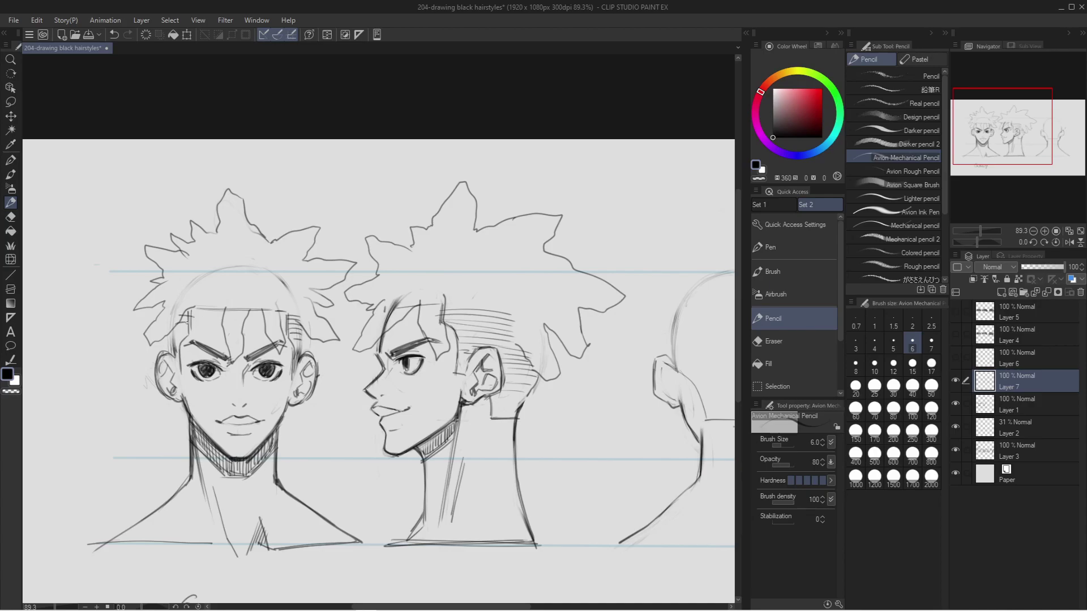
Draw the outline of pointed locks around the back-view head on Layer 7.
{"action": "left_click_drag", "start_coordinate": [733, 427], "coordinate": [578, 427]}
{"action": "mouse_move", "coordinate": [577, 236]}
{"action": "left_mouse_down"}
{"action": "mouse_move", "coordinate": [622, 184]}
{"action": "mouse_move", "coordinate": [638, 194]}
{"action": "mouse_move", "coordinate": [628, 237]}
{"action": "mouse_move", "coordinate": [664, 231]}
{"action": "mouse_move", "coordinate": [647, 245]}
{"action": "mouse_move", "coordinate": [693, 235]}
{"action": "mouse_move", "coordinate": [633, 237]}
{"action": "mouse_move", "coordinate": [710, 231]}
{"action": "mouse_move", "coordinate": [679, 278]}
{"action": "mouse_move", "coordinate": [717, 289]}
{"action": "mouse_move", "coordinate": [682, 321]}
{"action": "mouse_move", "coordinate": [698, 342]}
{"action": "mouse_move", "coordinate": [671, 352]}
{"action": "left_mouse_up"}
{"action": "key", "text": "e"}
{"action": "key", "text": "p"}
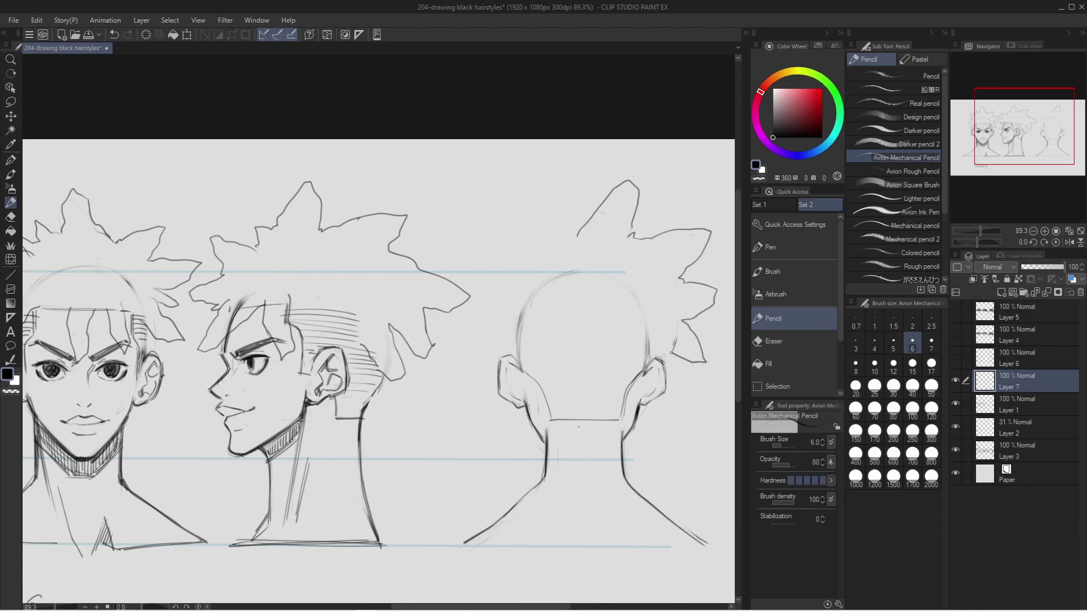
{"action": "mouse_move", "coordinate": [573, 217]}
{"action": "left_mouse_down"}
{"action": "mouse_move", "coordinate": [506, 200]}
{"action": "mouse_move", "coordinate": [498, 214]}
{"action": "mouse_move", "coordinate": [509, 247]}
{"action": "mouse_move", "coordinate": [465, 244]}
{"action": "mouse_move", "coordinate": [495, 304]}
{"action": "mouse_move", "coordinate": [449, 340]}
{"action": "mouse_move", "coordinate": [499, 343]}
{"action": "mouse_move", "coordinate": [488, 382]}
{"action": "mouse_move", "coordinate": [546, 348]}
{"action": "mouse_move", "coordinate": [563, 398]}
{"action": "mouse_move", "coordinate": [594, 355]}
{"action": "mouse_move", "coordinate": [604, 381]}
{"action": "mouse_move", "coordinate": [623, 382]}
{"action": "mouse_move", "coordinate": [621, 352]}
{"action": "mouse_move", "coordinate": [591, 348]}
{"action": "mouse_move", "coordinate": [571, 393]}
{"action": "mouse_move", "coordinate": [534, 355]}
{"action": "mouse_move", "coordinate": [554, 359]}
{"action": "mouse_move", "coordinate": [555, 400]}
{"action": "mouse_move", "coordinate": [574, 402]}
{"action": "mouse_move", "coordinate": [590, 365]}
{"action": "mouse_move", "coordinate": [600, 361]}
{"action": "mouse_move", "coordinate": [609, 378]}
{"action": "mouse_move", "coordinate": [620, 358]}
{"action": "left_mouse_up"}
{"action": "key", "text": "e"}
{"action": "key", "text": "p"}
{"action": "key", "text": "e"}
{"action": "key", "text": "p"}
Hatch the fade on the back-view head with horizontal lines between the locks and the nape hairline.
{"action": "mouse_move", "coordinate": [547, 358]}
{"action": "left_mouse_down"}
{"action": "mouse_move", "coordinate": [550, 390]}
{"action": "mouse_move", "coordinate": [566, 388]}
{"action": "left_mouse_up"}
{"action": "left_click_drag", "start_coordinate": [536, 392], "coordinate": [562, 396]}
{"action": "mouse_move", "coordinate": [530, 399]}
{"action": "left_mouse_down"}
{"action": "mouse_move", "coordinate": [567, 400]}
{"action": "mouse_move", "coordinate": [557, 407]}
{"action": "left_mouse_up"}
{"action": "left_click_drag", "start_coordinate": [538, 411], "coordinate": [560, 412]}
{"action": "left_click_drag", "start_coordinate": [625, 392], "coordinate": [647, 392]}
{"action": "mouse_move", "coordinate": [621, 398]}
{"action": "left_mouse_down"}
{"action": "mouse_move", "coordinate": [641, 397]}
{"action": "mouse_move", "coordinate": [641, 408]}
{"action": "left_mouse_up"}
{"action": "left_click_drag", "start_coordinate": [596, 416], "coordinate": [637, 422]}
{"action": "mouse_move", "coordinate": [581, 431]}
{"action": "left_mouse_down"}
{"action": "mouse_move", "coordinate": [637, 429]}
{"action": "mouse_move", "coordinate": [611, 438]}
{"action": "left_mouse_up"}
{"action": "left_click_drag", "start_coordinate": [610, 437], "coordinate": [630, 436]}
{"action": "left_click_drag", "start_coordinate": [562, 443], "coordinate": [623, 442]}
{"action": "left_click_drag", "start_coordinate": [557, 448], "coordinate": [633, 448]}
{"action": "left_click_drag", "start_coordinate": [546, 416], "coordinate": [566, 416]}
{"action": "left_click_drag", "start_coordinate": [546, 422], "coordinate": [565, 421]}
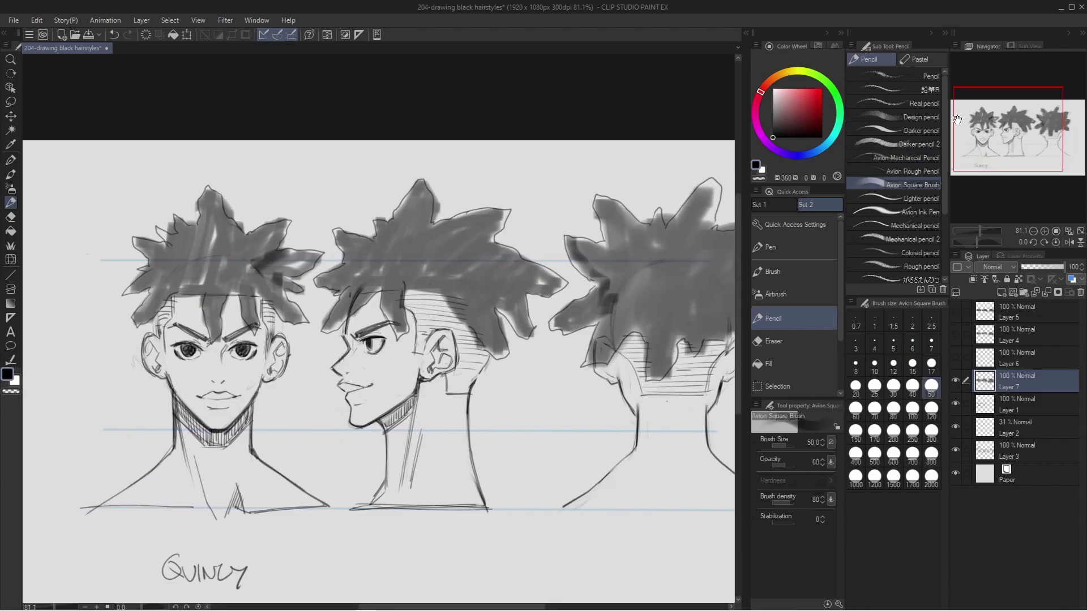
Hide Layer 7, add a new layer above Layer 1 and choose the Avion Mechanical Pencil.
{"action": "left_click_drag", "start_coordinate": [979, 231], "coordinate": [978, 230]}
{"action": "left_click_drag", "start_coordinate": [1008, 154], "coordinate": [1003, 143]}
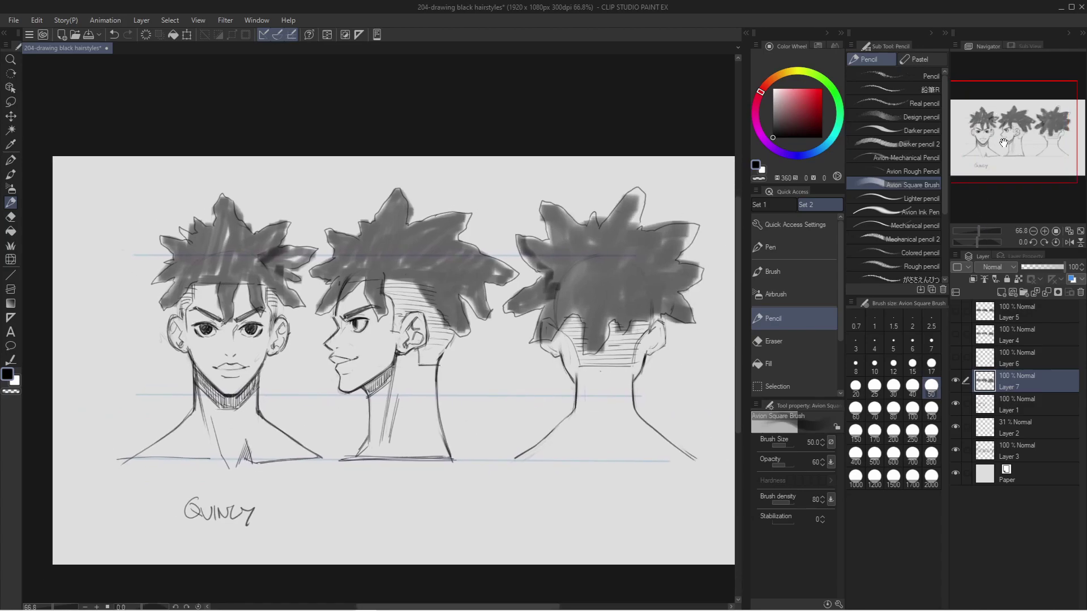
{"action": "left_click_drag", "start_coordinate": [1005, 145], "coordinate": [1018, 107]}
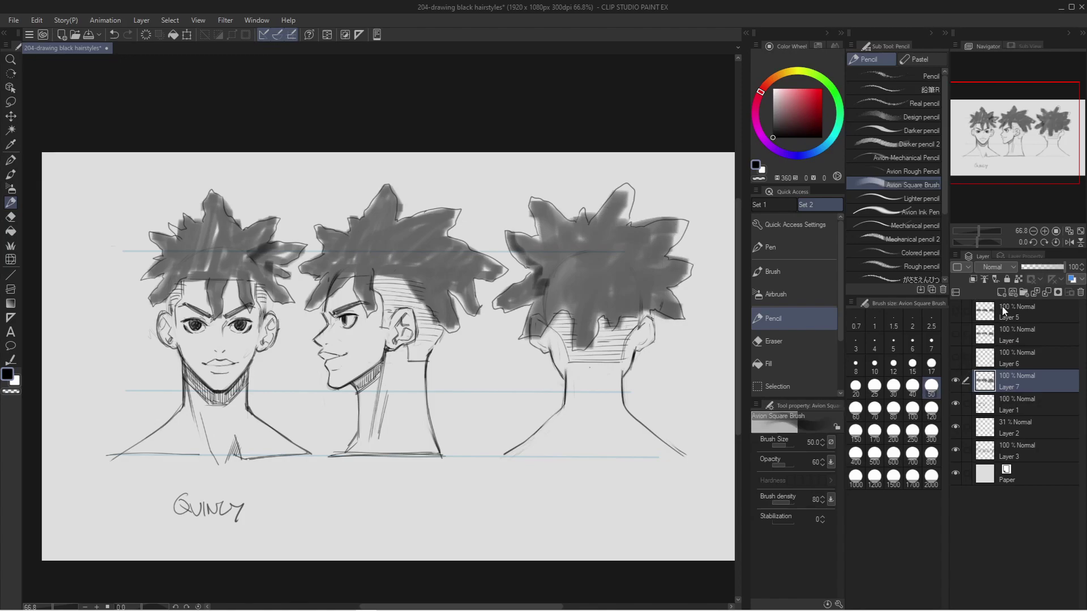
{"action": "left_click", "coordinate": [955, 380]}
{"action": "left_click_drag", "start_coordinate": [1013, 154], "coordinate": [1004, 157]}
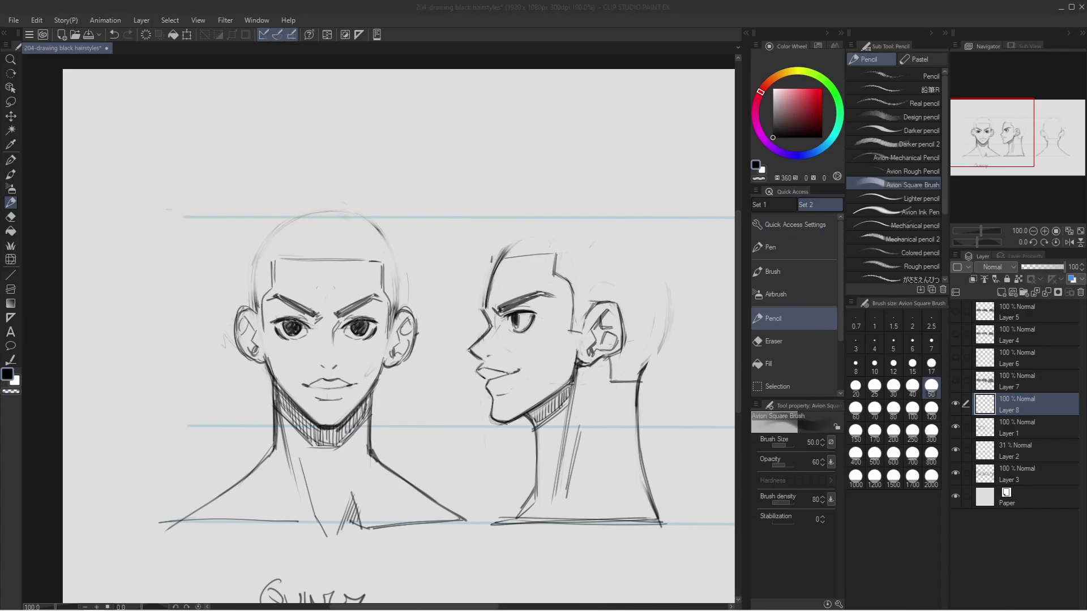
{"action": "left_click", "coordinate": [925, 168]}
{"action": "left_click", "coordinate": [929, 158]}
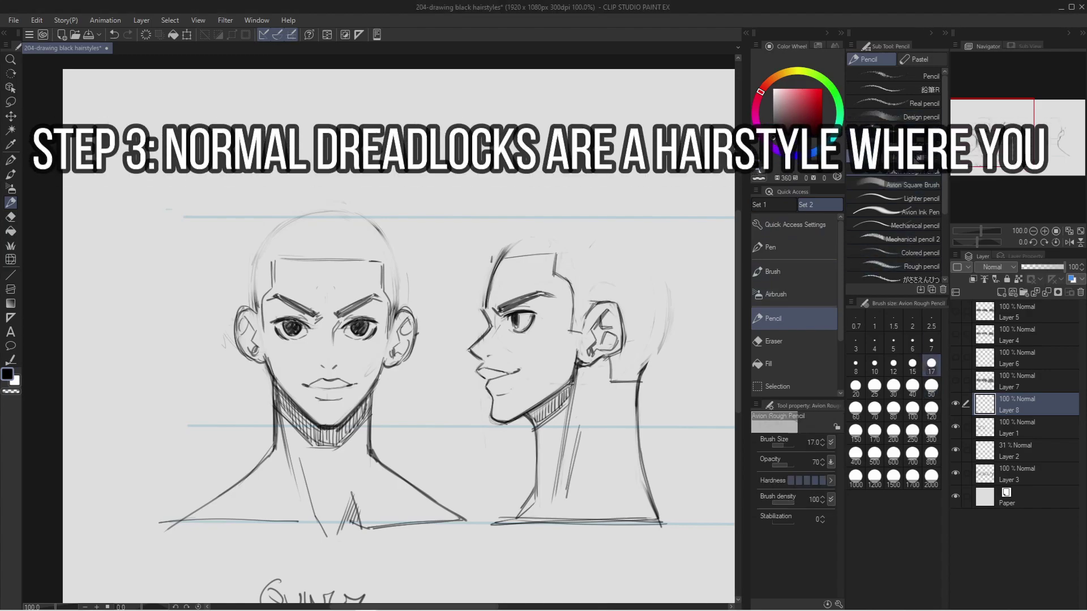
{"action": "left_click_drag", "start_coordinate": [229, 245], "coordinate": [220, 456]}
{"action": "key", "text": "ctrl+z"}
{"action": "left_click_drag", "start_coordinate": [218, 224], "coordinate": [202, 572]}
{"action": "key", "text": "ctrl+z"}
{"action": "left_click_drag", "start_coordinate": [205, 225], "coordinate": [206, 570]}
{"action": "key", "text": "ctrl+z"}
{"action": "left_click_drag", "start_coordinate": [210, 223], "coordinate": [215, 433]}
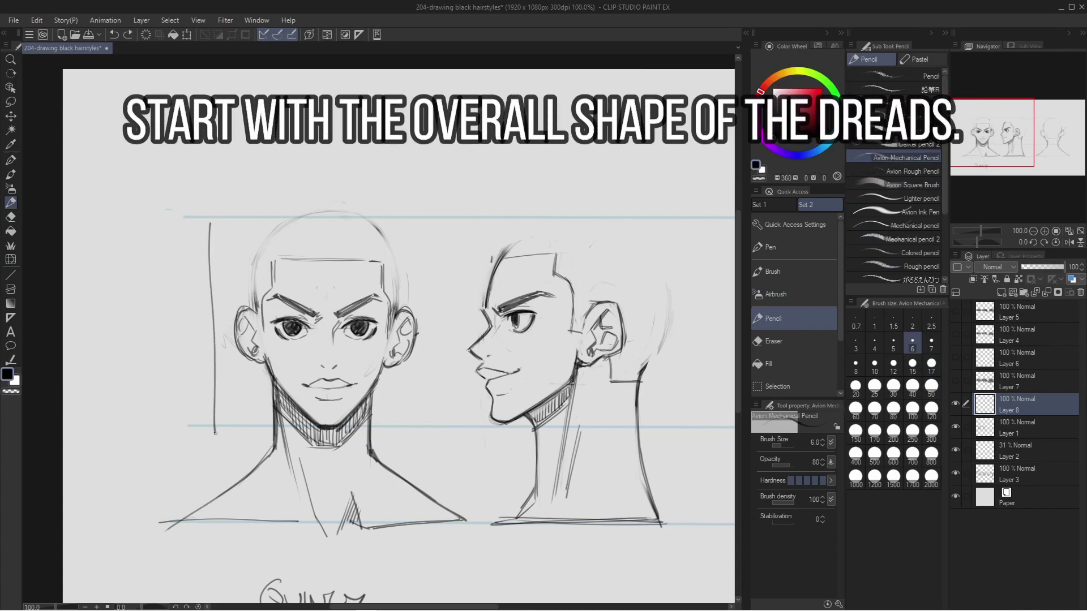
{"action": "key", "text": "ctrl+z"}
{"action": "left_click_drag", "start_coordinate": [221, 245], "coordinate": [206, 477]}
{"action": "key", "text": "ctrl+z"}
{"action": "left_click_drag", "start_coordinate": [210, 239], "coordinate": [212, 430]}
{"action": "key", "text": "ctrl+z"}
Sketch the overall dreadlock shape around the front-view head on Layer 8, rounded over the crown and straight down to chin level.
{"action": "left_click_drag", "start_coordinate": [222, 261], "coordinate": [214, 433]}
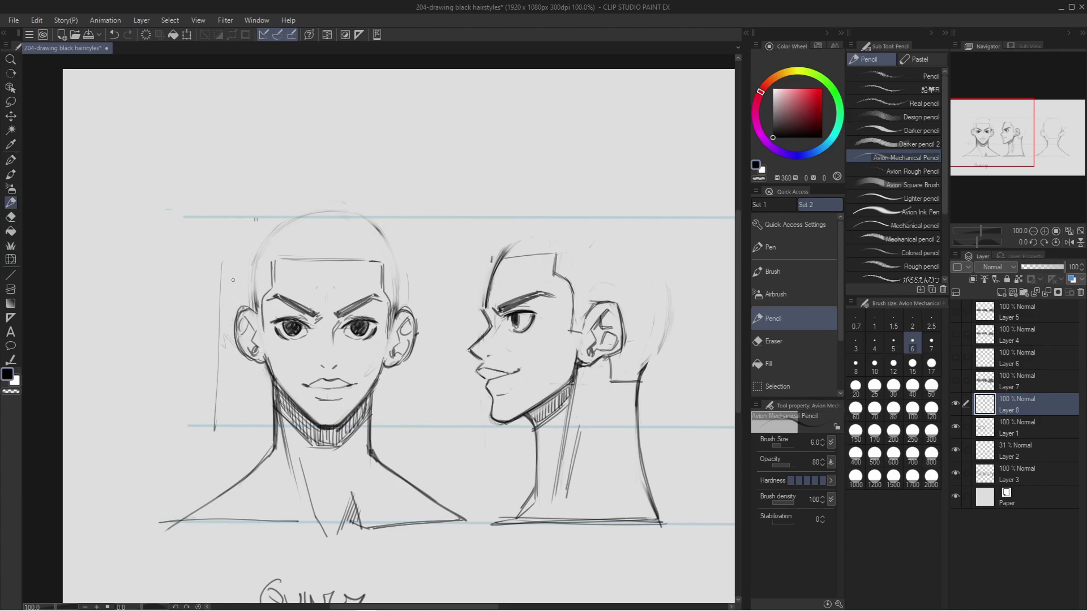
{"action": "mouse_move", "coordinate": [218, 249]}
{"action": "left_mouse_down"}
{"action": "mouse_move", "coordinate": [286, 213]}
{"action": "mouse_move", "coordinate": [368, 212]}
{"action": "left_mouse_up"}
{"action": "key", "text": "ctrl+z"}
{"action": "key", "text": "ctrl+z"}
{"action": "key", "text": "ctrl+z"}
{"action": "mouse_move", "coordinate": [227, 262]}
{"action": "left_mouse_down"}
{"action": "mouse_move", "coordinate": [276, 212]}
{"action": "mouse_move", "coordinate": [351, 199]}
{"action": "mouse_move", "coordinate": [414, 235]}
{"action": "left_mouse_up"}
{"action": "left_click_drag", "start_coordinate": [428, 254], "coordinate": [437, 419]}
{"action": "left_click_drag", "start_coordinate": [435, 341], "coordinate": [436, 431]}
{"action": "mouse_move", "coordinate": [229, 257]}
{"action": "left_mouse_down"}
{"action": "mouse_move", "coordinate": [205, 440]}
{"action": "mouse_move", "coordinate": [274, 430]}
{"action": "left_mouse_up"}
{"action": "mouse_move", "coordinate": [378, 426]}
{"action": "left_mouse_down"}
{"action": "mouse_move", "coordinate": [446, 429]}
{"action": "mouse_move", "coordinate": [375, 428]}
{"action": "left_mouse_up"}
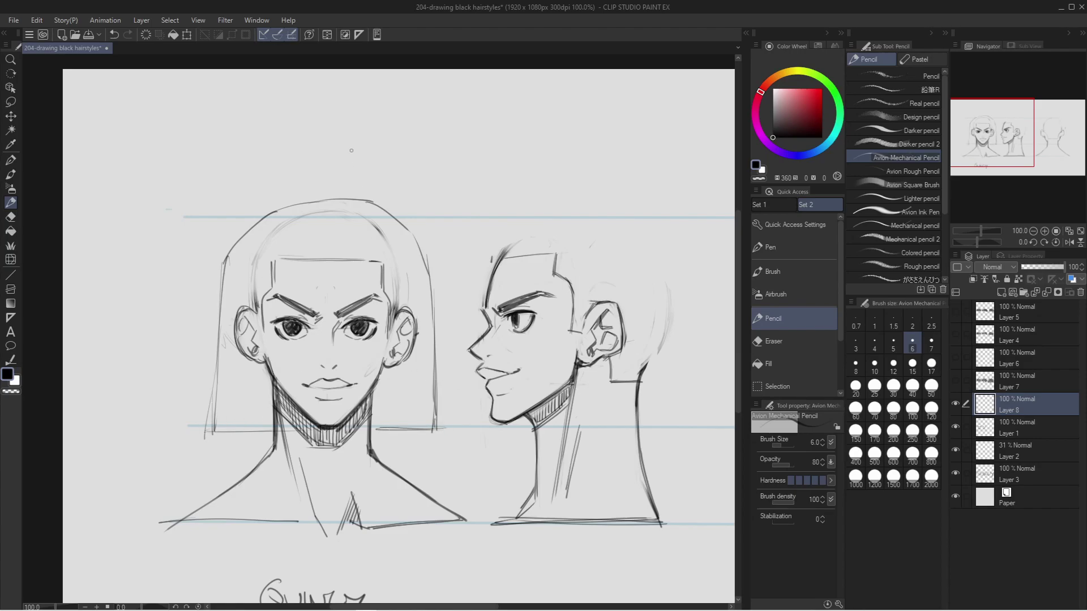
Refine the rounded crown and upper sides of the front-view dreadlock outline with additional curved strokes.
{"action": "key", "text": "e"}
{"action": "key", "text": "p"}
{"action": "left_click_drag", "start_coordinate": [390, 215], "coordinate": [414, 246]}
{"action": "mouse_move", "coordinate": [383, 210]}
{"action": "left_mouse_down"}
{"action": "mouse_move", "coordinate": [421, 263]}
{"action": "mouse_move", "coordinate": [433, 304]}
{"action": "left_mouse_up"}
{"action": "left_click_drag", "start_coordinate": [410, 242], "coordinate": [433, 305]}
{"action": "mouse_move", "coordinate": [344, 198]}
{"action": "left_mouse_down"}
{"action": "mouse_move", "coordinate": [403, 232]}
{"action": "mouse_move", "coordinate": [393, 221]}
{"action": "left_mouse_up"}
{"action": "mouse_move", "coordinate": [318, 203]}
{"action": "left_mouse_down"}
{"action": "mouse_move", "coordinate": [352, 204]}
{"action": "mouse_move", "coordinate": [244, 240]}
{"action": "mouse_move", "coordinate": [221, 297]}
{"action": "left_mouse_up"}
{"action": "mouse_move", "coordinate": [257, 219]}
{"action": "left_mouse_down"}
{"action": "mouse_move", "coordinate": [357, 199]}
{"action": "mouse_move", "coordinate": [404, 222]}
{"action": "left_mouse_up"}
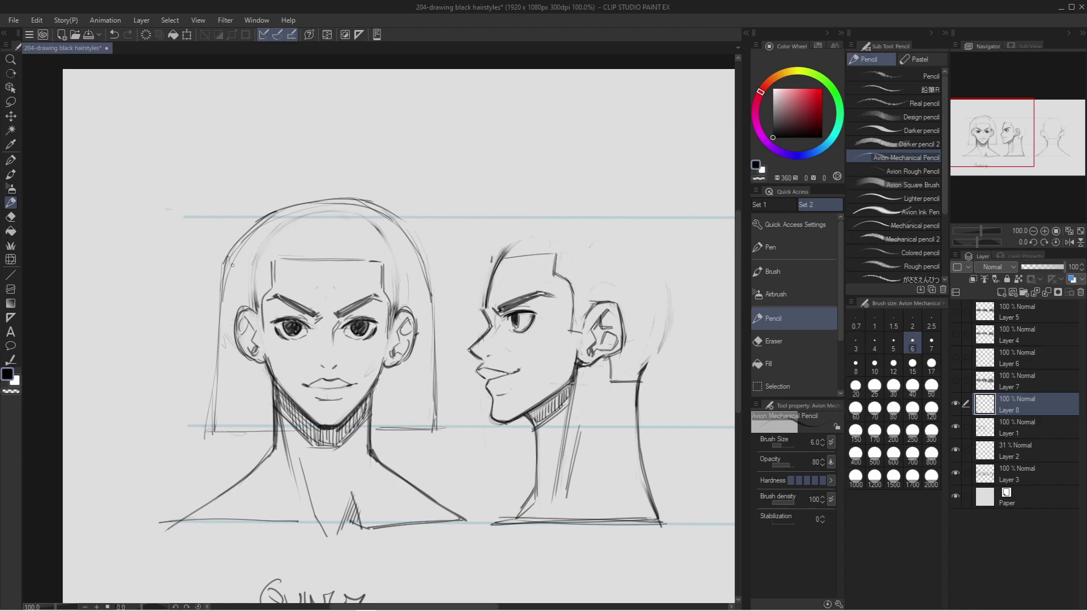
Draw the inner edges of the dreadlock shape as vertical lines down both sides of the front-view face.
{"action": "left_click_drag", "start_coordinate": [1001, 144], "coordinate": [1016, 144]}
{"action": "left_click_drag", "start_coordinate": [250, 258], "coordinate": [259, 447]}
{"action": "key", "text": "ctrl+z"}
{"action": "key", "text": "ctrl+z"}
{"action": "left_click_drag", "start_coordinate": [164, 255], "coordinate": [157, 438]}
{"action": "left_click_drag", "start_coordinate": [150, 337], "coordinate": [145, 458]}
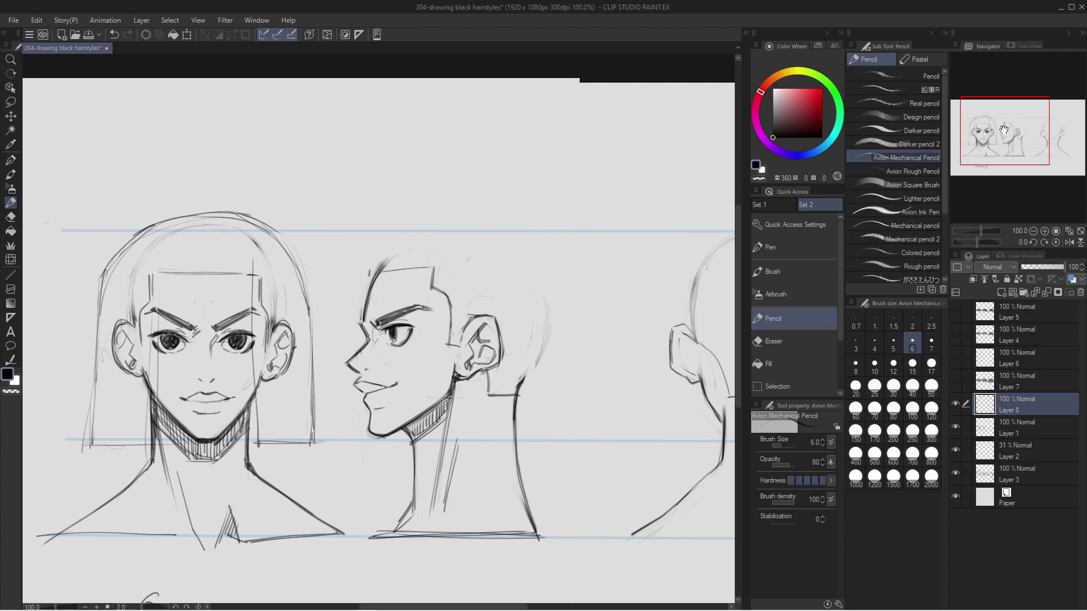
{"action": "left_click_drag", "start_coordinate": [1007, 129], "coordinate": [991, 129]}
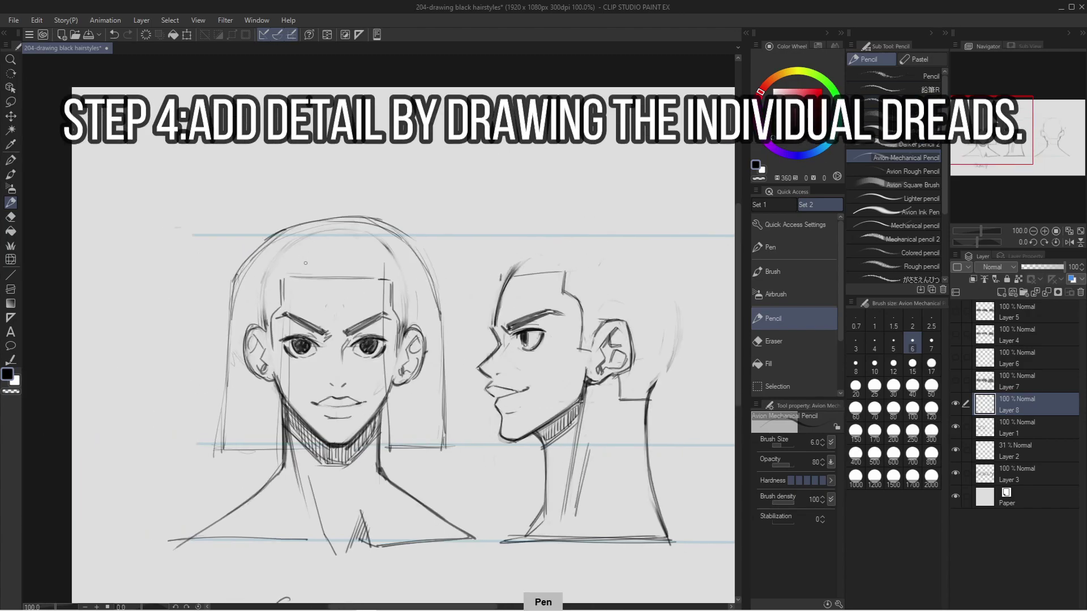
Draw individual dreads with rounded ends hanging from the hairline on the left side of the front-view face.
{"action": "mouse_move", "coordinate": [323, 266]}
{"action": "left_mouse_down"}
{"action": "mouse_move", "coordinate": [299, 283]}
{"action": "mouse_move", "coordinate": [289, 400]}
{"action": "left_mouse_up"}
{"action": "key", "text": "ctrl+z"}
{"action": "mouse_move", "coordinate": [321, 263]}
{"action": "left_mouse_down"}
{"action": "mouse_move", "coordinate": [287, 454]}
{"action": "mouse_move", "coordinate": [274, 359]}
{"action": "mouse_move", "coordinate": [282, 285]}
{"action": "left_mouse_up"}
{"action": "key", "text": "ctrl+z"}
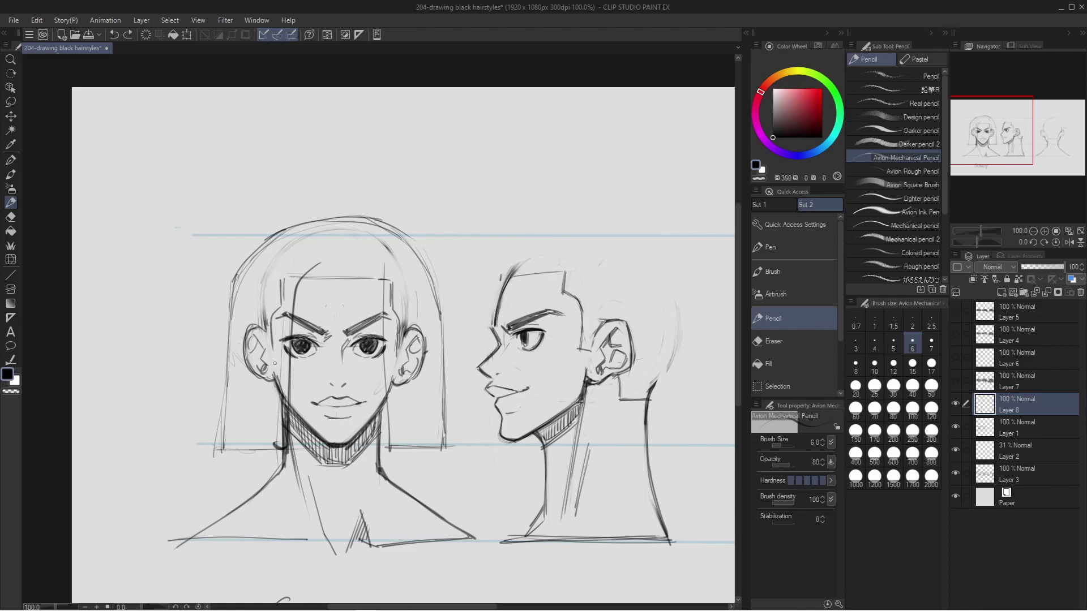
{"action": "mouse_move", "coordinate": [272, 438]}
{"action": "left_mouse_down"}
{"action": "mouse_move", "coordinate": [280, 284]}
{"action": "mouse_move", "coordinate": [306, 259]}
{"action": "left_mouse_up"}
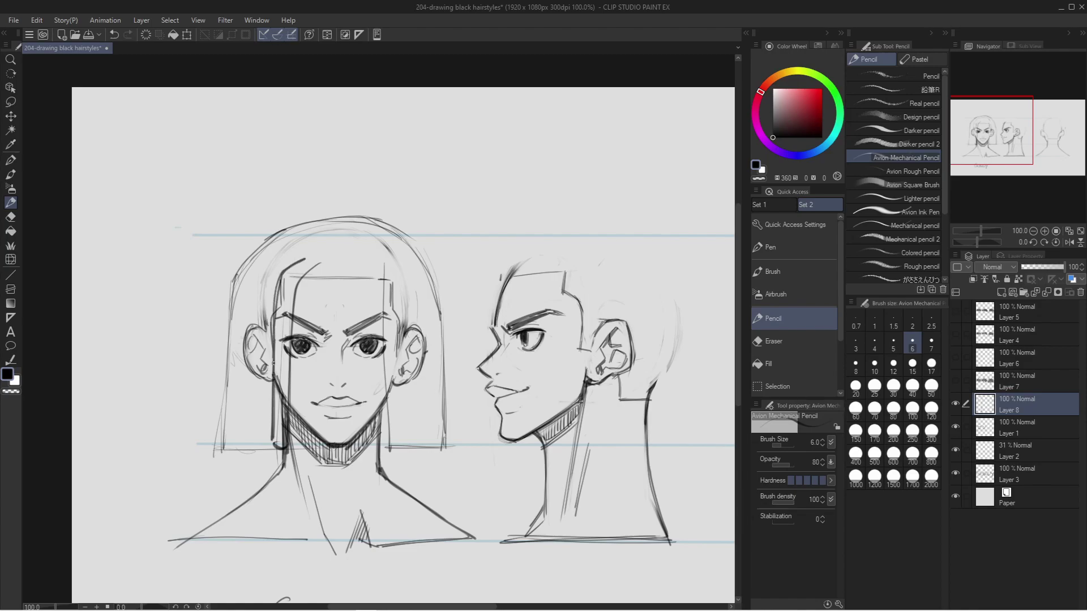
{"action": "left_click_drag", "start_coordinate": [270, 328], "coordinate": [258, 437]}
{"action": "left_click_drag", "start_coordinate": [248, 381], "coordinate": [249, 435]}
{"action": "mouse_move", "coordinate": [253, 300]}
{"action": "left_mouse_down"}
{"action": "mouse_move", "coordinate": [254, 382]}
{"action": "mouse_move", "coordinate": [256, 365]}
{"action": "left_mouse_up"}
{"action": "mouse_move", "coordinate": [271, 274]}
{"action": "left_mouse_down"}
{"action": "mouse_move", "coordinate": [259, 298]}
{"action": "mouse_move", "coordinate": [261, 281]}
{"action": "left_mouse_up"}
{"action": "left_click_drag", "start_coordinate": [271, 271], "coordinate": [258, 291]}
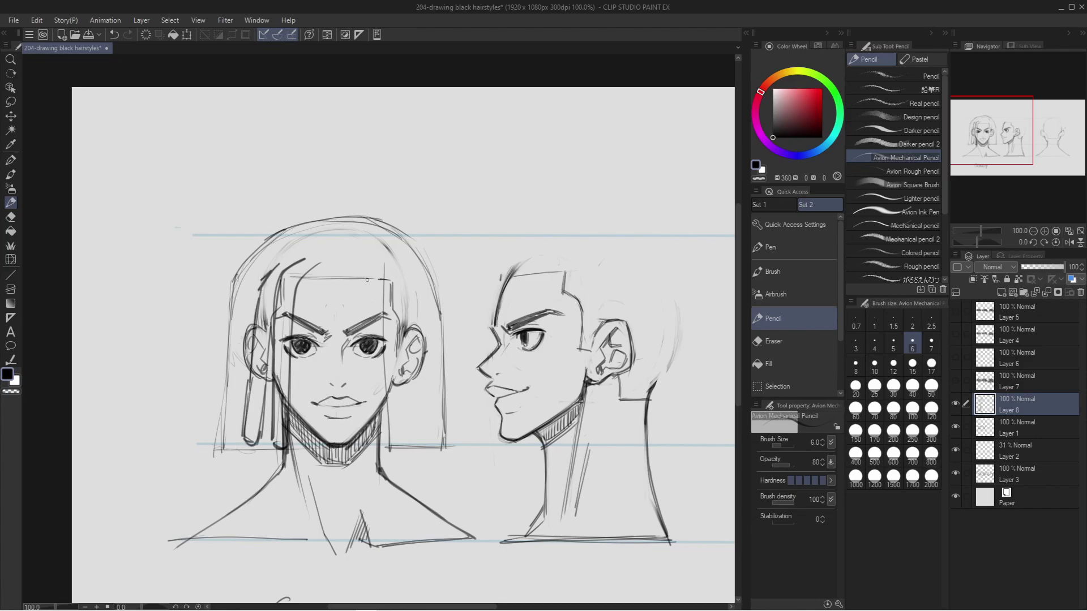
Draw matching individual dreads on the right side of the front-view face and clean up their overlapping lines.
{"action": "left_click_drag", "start_coordinate": [372, 272], "coordinate": [388, 445]}
{"action": "left_click_drag", "start_coordinate": [395, 280], "coordinate": [402, 367]}
{"action": "left_click_drag", "start_coordinate": [403, 308], "coordinate": [402, 436]}
{"action": "mouse_move", "coordinate": [386, 266]}
{"action": "left_mouse_down"}
{"action": "mouse_move", "coordinate": [405, 338]}
{"action": "mouse_move", "coordinate": [408, 442]}
{"action": "left_mouse_up"}
{"action": "left_click_drag", "start_coordinate": [417, 291], "coordinate": [424, 443]}
{"action": "left_click_drag", "start_coordinate": [424, 363], "coordinate": [424, 443]}
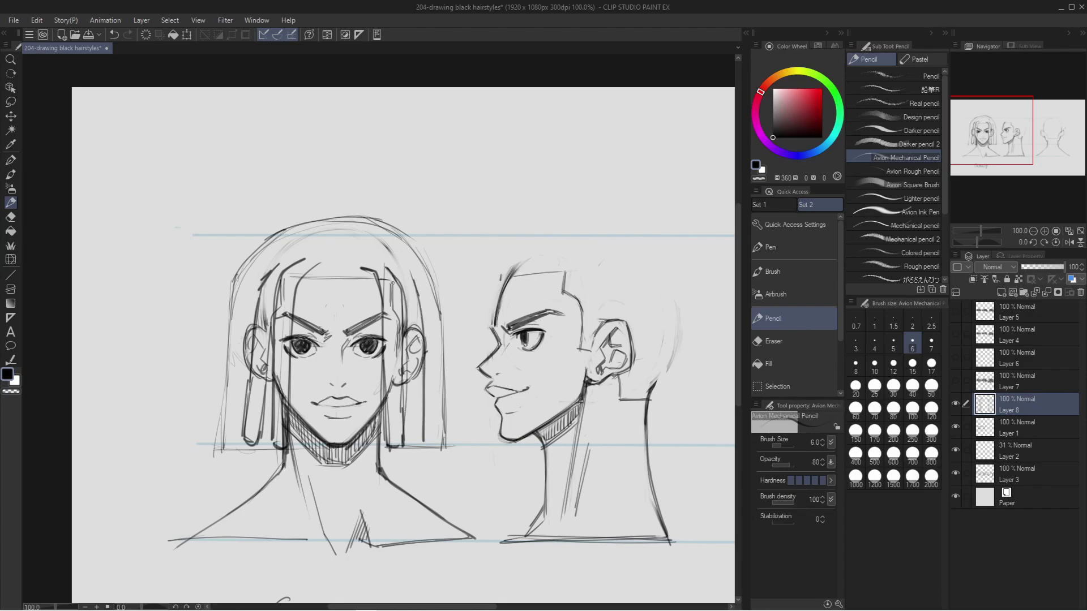
{"action": "key", "text": "e"}
{"action": "key", "text": "["}
{"action": "key", "text": "["}
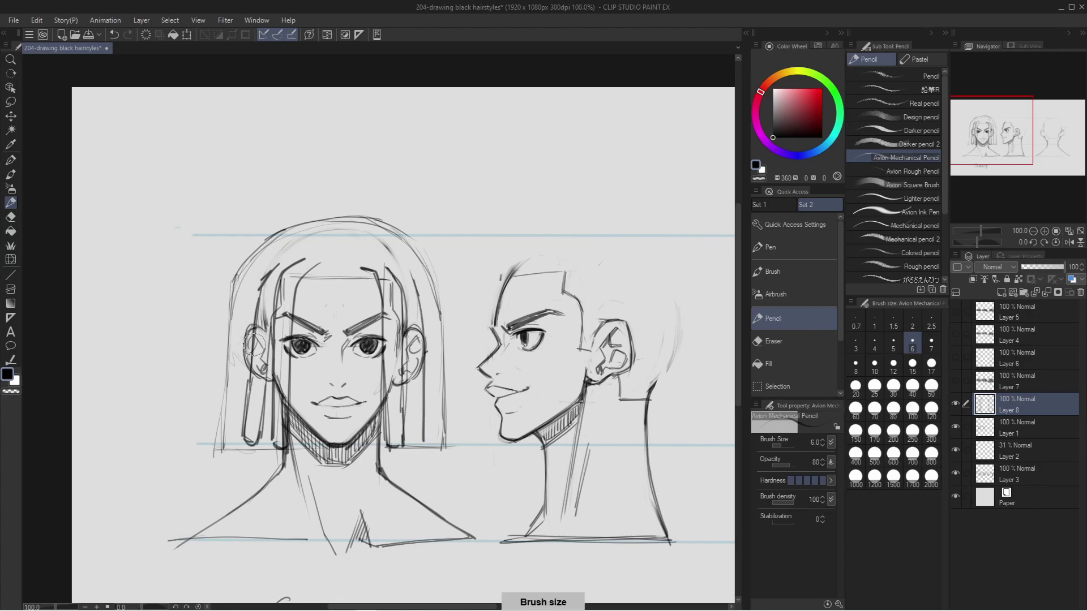
{"action": "left_click_drag", "start_coordinate": [420, 332], "coordinate": [419, 444]}
{"action": "key", "text": "p"}
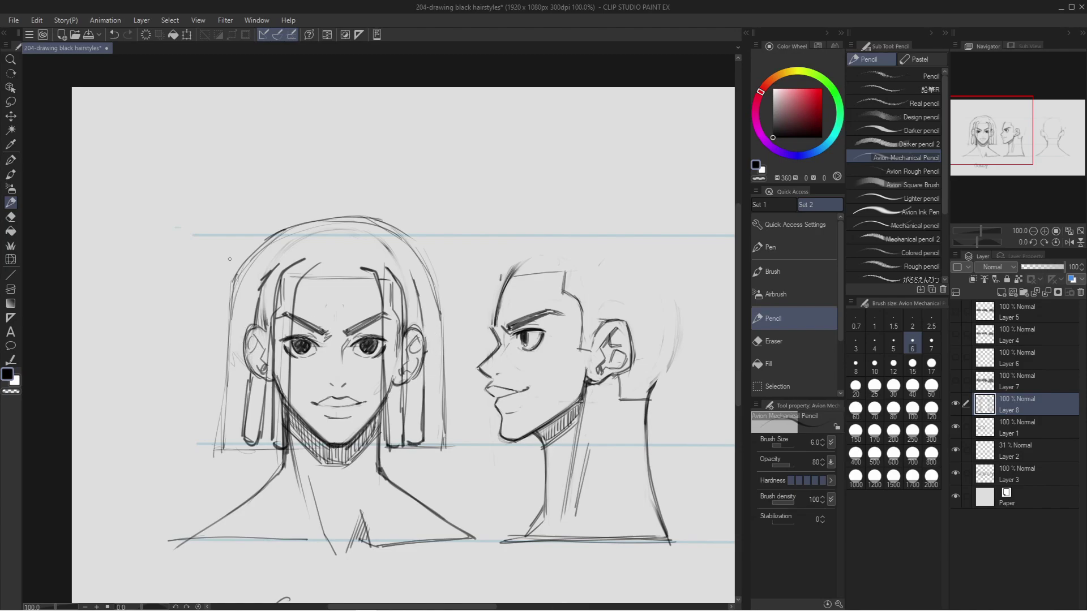
Draw the outermost dreads along both outer edges of the front-view hair.
{"action": "left_click_drag", "start_coordinate": [228, 393], "coordinate": [223, 437]}
{"action": "mouse_move", "coordinate": [233, 355]}
{"action": "left_mouse_down"}
{"action": "mouse_move", "coordinate": [225, 422]}
{"action": "mouse_move", "coordinate": [232, 312]}
{"action": "mouse_move", "coordinate": [232, 337]}
{"action": "mouse_move", "coordinate": [261, 254]}
{"action": "left_mouse_up"}
{"action": "left_click_drag", "start_coordinate": [427, 268], "coordinate": [441, 443]}
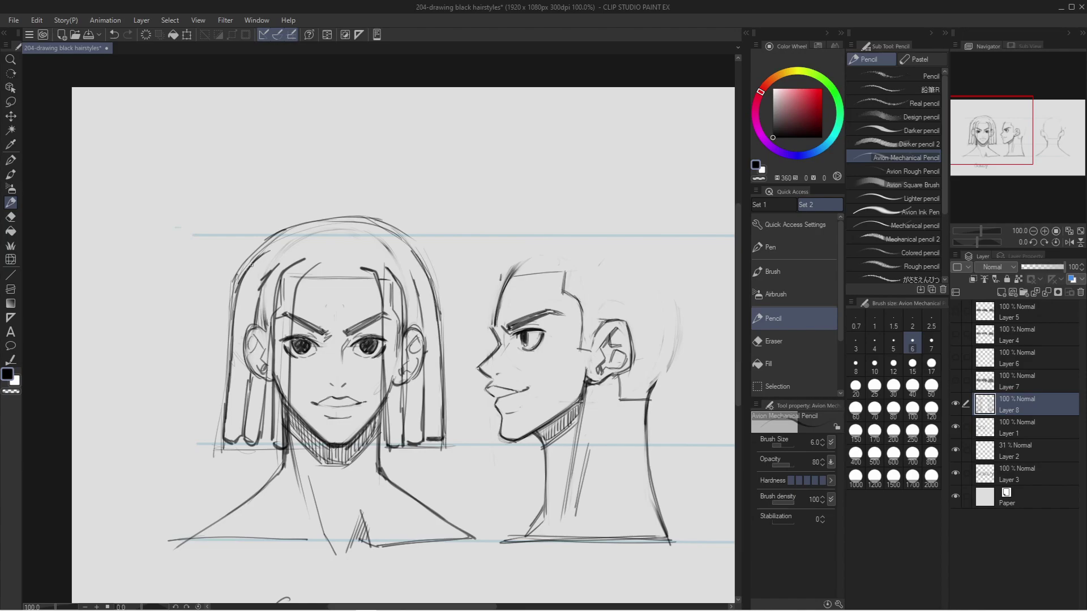
Rework the crown of the front-view hair into an uneven outline of overlapping dreads and compare it with Layer 8 hidden.
{"action": "left_click_drag", "start_coordinate": [403, 244], "coordinate": [416, 250]}
{"action": "key", "text": "e"}
{"action": "key", "text": "p"}
{"action": "mouse_move", "coordinate": [273, 267]}
{"action": "left_mouse_down"}
{"action": "mouse_move", "coordinate": [255, 313]}
{"action": "mouse_move", "coordinate": [279, 261]}
{"action": "left_mouse_up"}
{"action": "key", "text": "e"}
{"action": "mouse_move", "coordinate": [248, 245]}
{"action": "left_mouse_down"}
{"action": "mouse_move", "coordinate": [327, 221]}
{"action": "mouse_move", "coordinate": [285, 229]}
{"action": "mouse_move", "coordinate": [325, 222]}
{"action": "mouse_move", "coordinate": [307, 220]}
{"action": "mouse_move", "coordinate": [366, 215]}
{"action": "mouse_move", "coordinate": [352, 229]}
{"action": "mouse_move", "coordinate": [405, 239]}
{"action": "left_mouse_up"}
{"action": "key", "text": "p"}
{"action": "key", "text": "e"}
{"action": "key", "text": "p"}
{"action": "left_click_drag", "start_coordinate": [339, 219], "coordinate": [379, 223]}
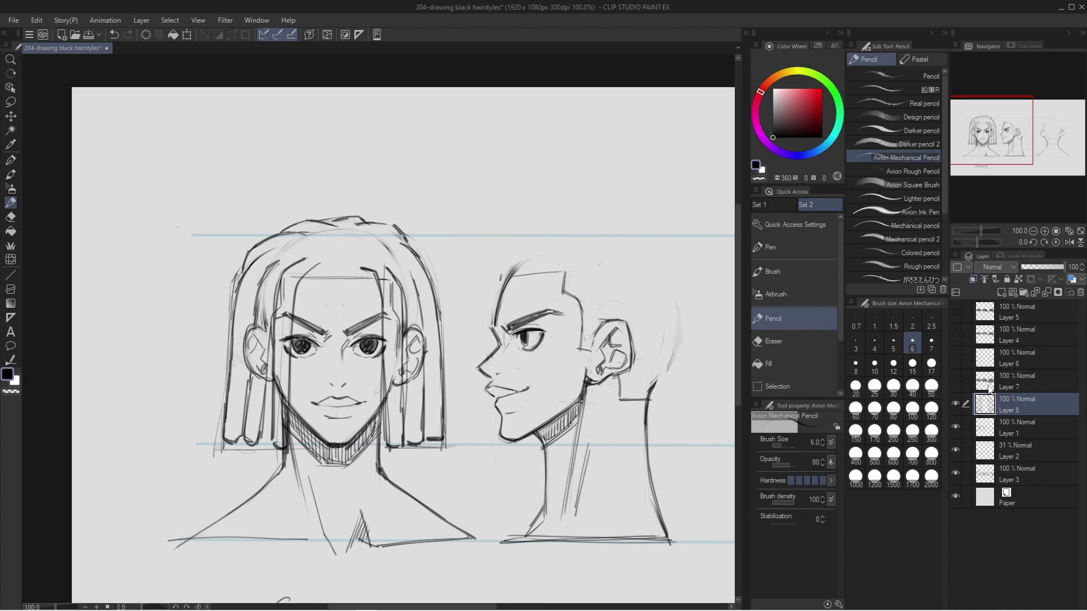
{"action": "left_click", "coordinate": [955, 403]}
{"action": "left_click", "coordinate": [954, 404]}
Draw the front dread hanging from the temple in the side view and sketch the curved hair along the forehead.
{"action": "left_click_drag", "start_coordinate": [998, 142], "coordinate": [999, 141]}
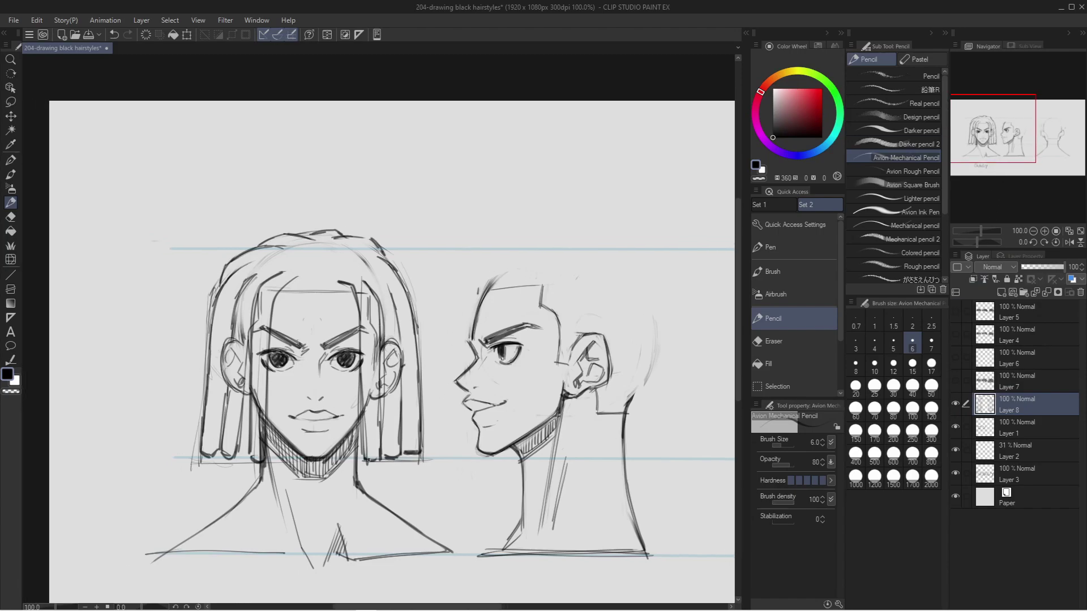
{"action": "left_click_drag", "start_coordinate": [991, 136], "coordinate": [1003, 136]}
{"action": "left_click_drag", "start_coordinate": [450, 307], "coordinate": [445, 413]}
{"action": "mouse_move", "coordinate": [467, 308]}
{"action": "left_mouse_down"}
{"action": "mouse_move", "coordinate": [473, 441]}
{"action": "mouse_move", "coordinate": [476, 321]}
{"action": "mouse_move", "coordinate": [476, 438]}
{"action": "mouse_move", "coordinate": [468, 424]}
{"action": "left_mouse_up"}
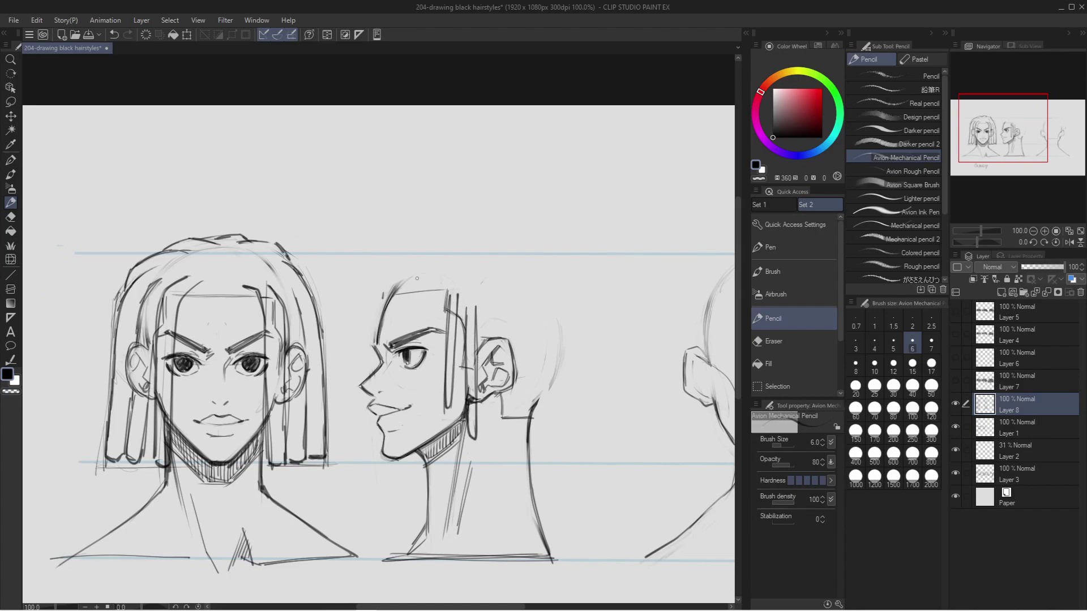
{"action": "left_click_drag", "start_coordinate": [431, 281], "coordinate": [446, 287]}
{"action": "left_click_drag", "start_coordinate": [395, 282], "coordinate": [376, 305]}
{"action": "key", "text": "e"}
Extend the side-view temple dread below the jaw, add a dread end beneath the chin and tidy the forehead hairline.
{"action": "left_click_drag", "start_coordinate": [371, 430], "coordinate": [378, 427]}
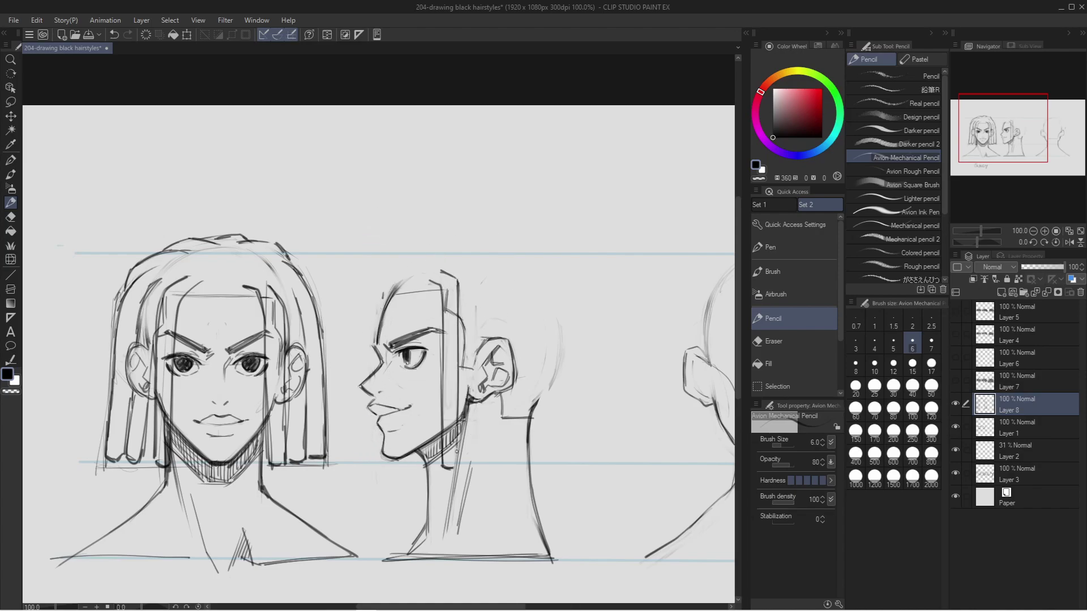
{"action": "left_click_drag", "start_coordinate": [457, 380], "coordinate": [457, 462]}
{"action": "left_click_drag", "start_coordinate": [375, 429], "coordinate": [377, 455]}
{"action": "key", "text": "e"}
{"action": "mouse_move", "coordinate": [388, 277]}
{"action": "left_mouse_down"}
{"action": "mouse_move", "coordinate": [377, 296]}
{"action": "mouse_move", "coordinate": [388, 291]}
{"action": "left_mouse_up"}
{"action": "key", "text": "p"}
{"action": "left_click_drag", "start_coordinate": [388, 288], "coordinate": [386, 306]}
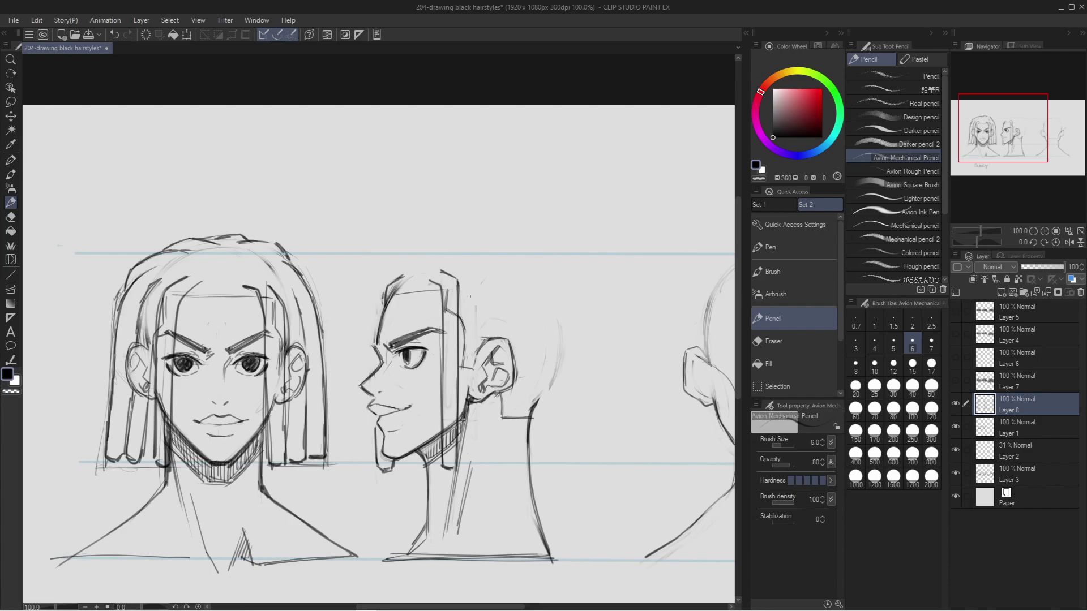
Draw the remaining side-view dreads from the temple past the ear to the back of the head.
{"action": "left_click_drag", "start_coordinate": [463, 295], "coordinate": [479, 466]}
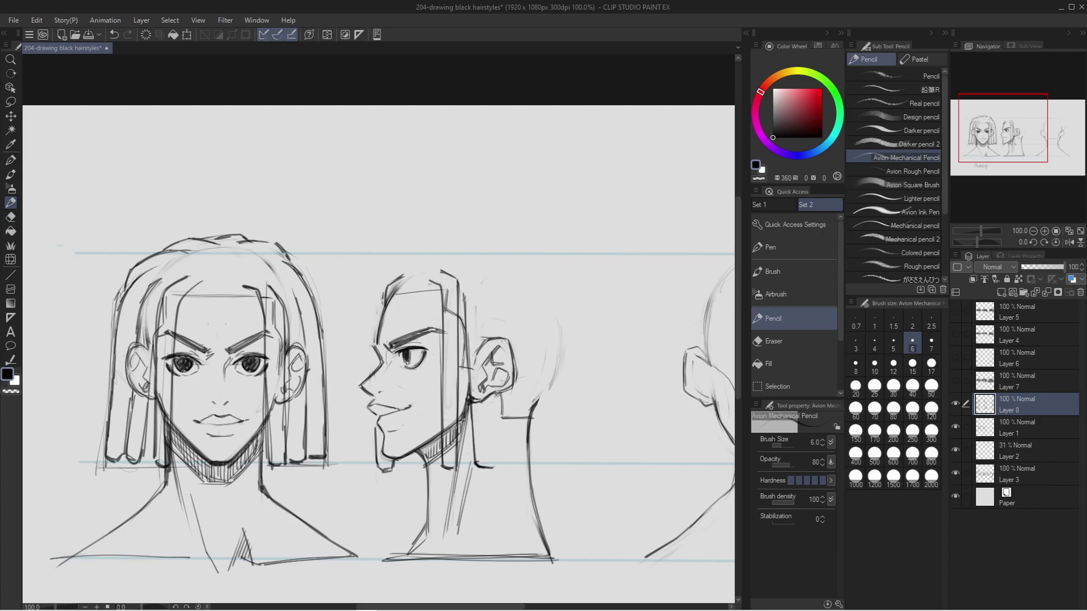
{"action": "left_click_drag", "start_coordinate": [475, 275], "coordinate": [488, 467]}
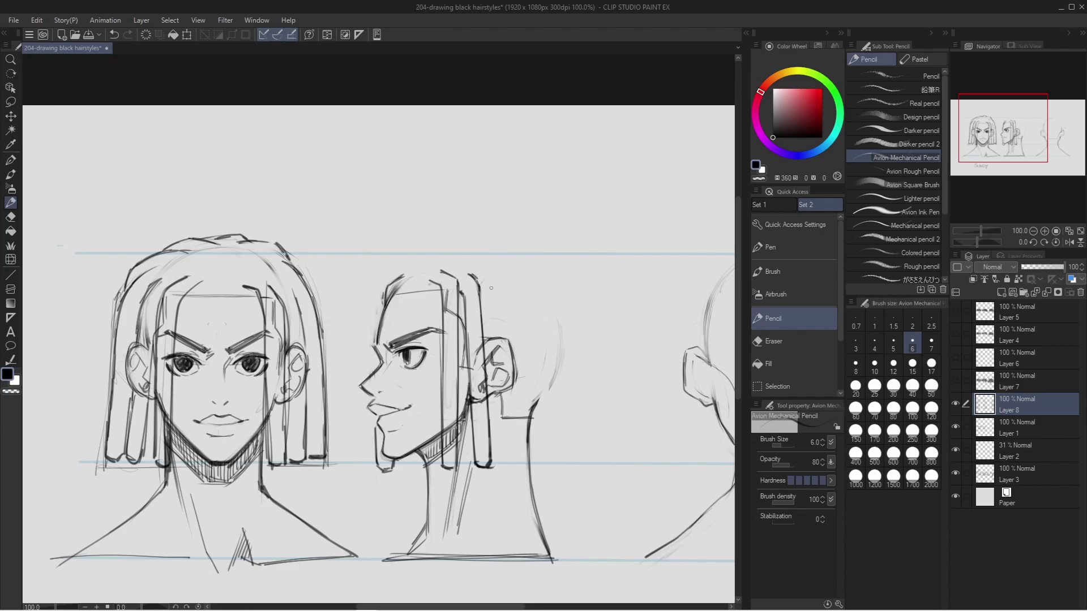
{"action": "left_click_drag", "start_coordinate": [487, 302], "coordinate": [502, 463]}
{"action": "left_click_drag", "start_coordinate": [491, 272], "coordinate": [518, 461]}
{"action": "mouse_move", "coordinate": [441, 257]}
{"action": "left_mouse_down"}
{"action": "mouse_move", "coordinate": [482, 250]}
{"action": "mouse_move", "coordinate": [535, 467]}
{"action": "left_mouse_up"}
{"action": "mouse_move", "coordinate": [564, 292]}
{"action": "left_mouse_down"}
{"action": "mouse_move", "coordinate": [583, 466]}
{"action": "mouse_move", "coordinate": [559, 460]}
{"action": "left_mouse_up"}
Draw the outer dreadlock shape around the back-view head, starting the rounded ends at the lower edge.
{"action": "left_click_drag", "start_coordinate": [611, 362], "coordinate": [384, 371]}
{"action": "left_click_drag", "start_coordinate": [631, 275], "coordinate": [651, 472]}
{"action": "mouse_move", "coordinate": [520, 260]}
{"action": "left_mouse_down"}
{"action": "mouse_move", "coordinate": [463, 314]}
{"action": "mouse_move", "coordinate": [450, 474]}
{"action": "left_mouse_up"}
{"action": "left_click_drag", "start_coordinate": [450, 469], "coordinate": [469, 473]}
Fill the back-view shape with individual vertical dreads and reinforce the line over the crown.
{"action": "left_click_drag", "start_coordinate": [479, 305], "coordinate": [470, 470]}
{"action": "left_click_drag", "start_coordinate": [471, 473], "coordinate": [489, 476]}
{"action": "mouse_move", "coordinate": [500, 301]}
{"action": "left_mouse_down"}
{"action": "mouse_move", "coordinate": [488, 474]}
{"action": "mouse_move", "coordinate": [494, 445]}
{"action": "mouse_move", "coordinate": [518, 477]}
{"action": "left_mouse_up"}
{"action": "mouse_move", "coordinate": [519, 297]}
{"action": "left_mouse_down"}
{"action": "mouse_move", "coordinate": [514, 473]}
{"action": "mouse_move", "coordinate": [537, 477]}
{"action": "left_mouse_up"}
{"action": "mouse_move", "coordinate": [558, 298]}
{"action": "left_mouse_down"}
{"action": "mouse_move", "coordinate": [566, 481]}
{"action": "mouse_move", "coordinate": [595, 478]}
{"action": "left_mouse_up"}
{"action": "left_click_drag", "start_coordinate": [620, 289], "coordinate": [645, 483]}
{"action": "left_click_drag", "start_coordinate": [599, 362], "coordinate": [614, 481]}
{"action": "left_click_drag", "start_coordinate": [560, 266], "coordinate": [642, 257]}
{"action": "left_click_drag", "start_coordinate": [467, 292], "coordinate": [481, 464]}
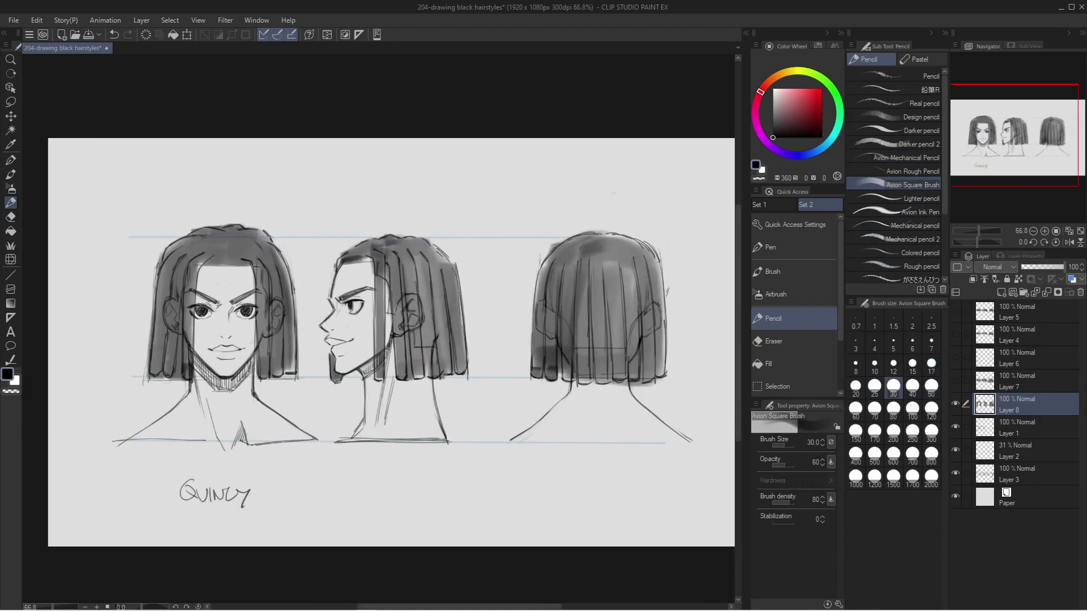
Save the hairstyle drawing.
{"action": "key", "text": "ctrl+s"}
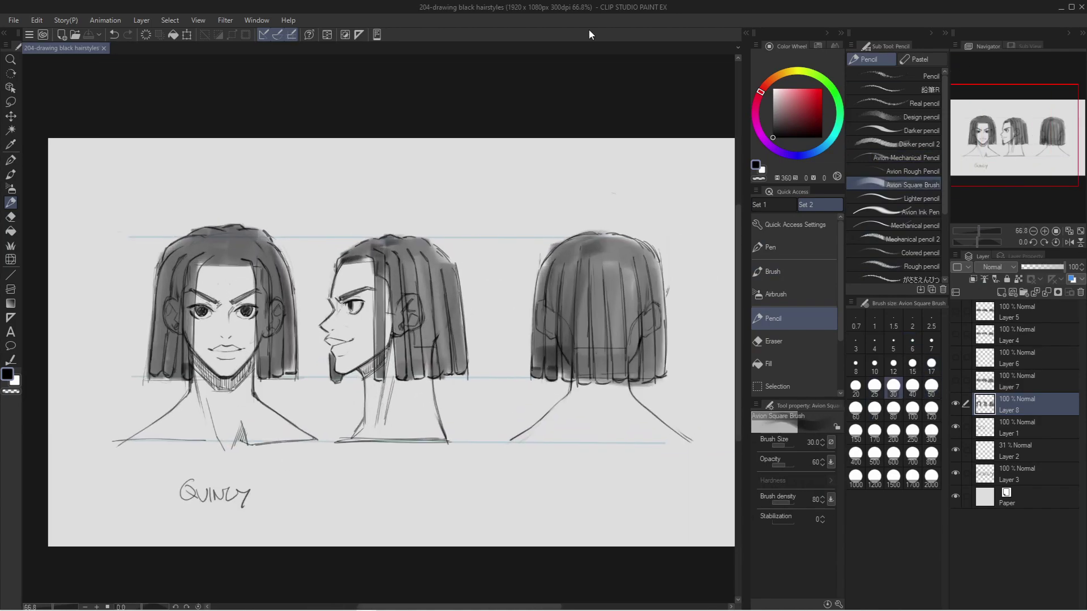
{"action": "left_click_drag", "start_coordinate": [992, 144], "coordinate": [999, 100]}
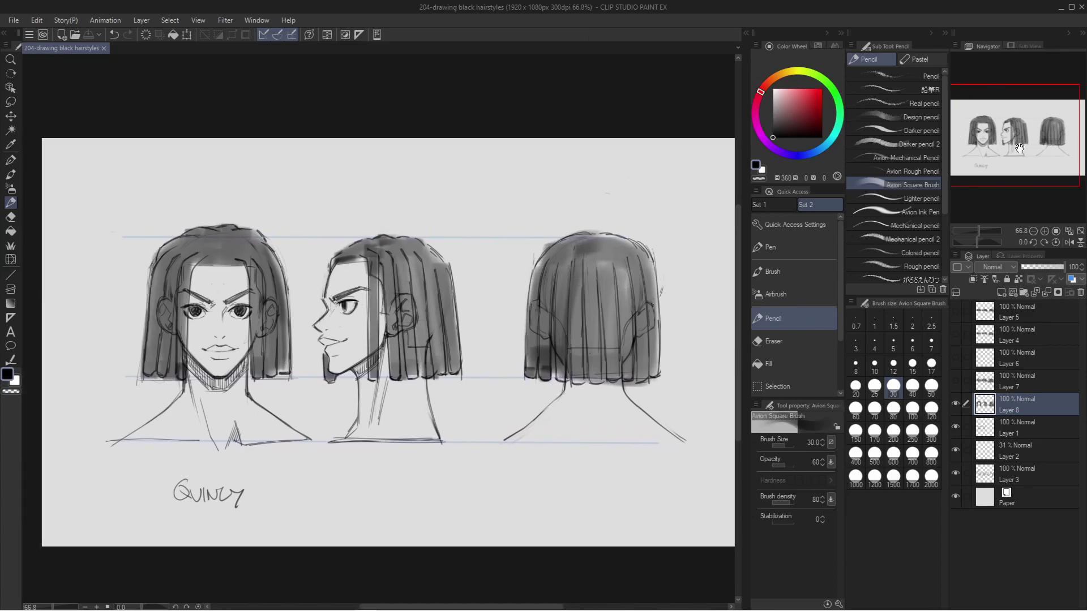
Examine the finished dreadlocks hairstyle across the front, side and back views, both up close and as a whole.
{"action": "left_click", "coordinate": [1044, 231]}
{"action": "left_click_drag", "start_coordinate": [1017, 158], "coordinate": [1010, 153]}
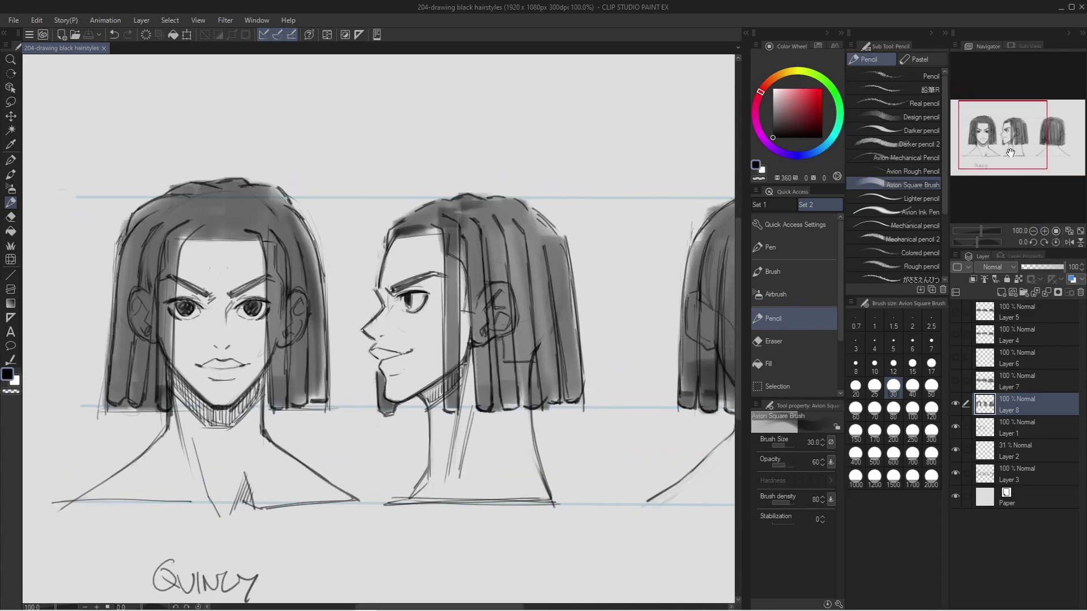
{"action": "left_click_drag", "start_coordinate": [979, 232], "coordinate": [977, 231]}
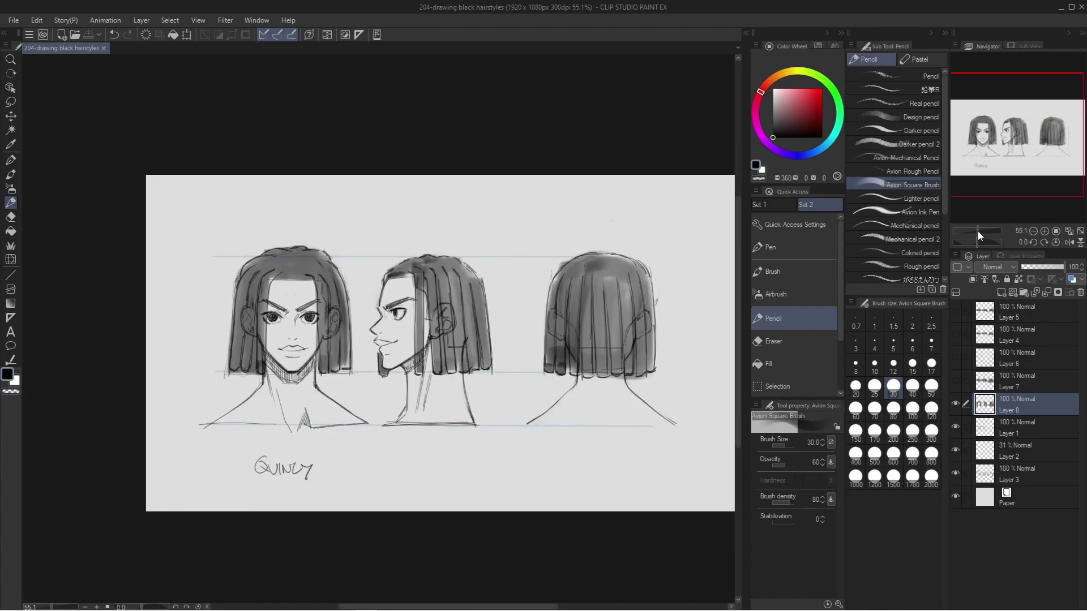
{"action": "left_click_drag", "start_coordinate": [993, 143], "coordinate": [998, 147]}
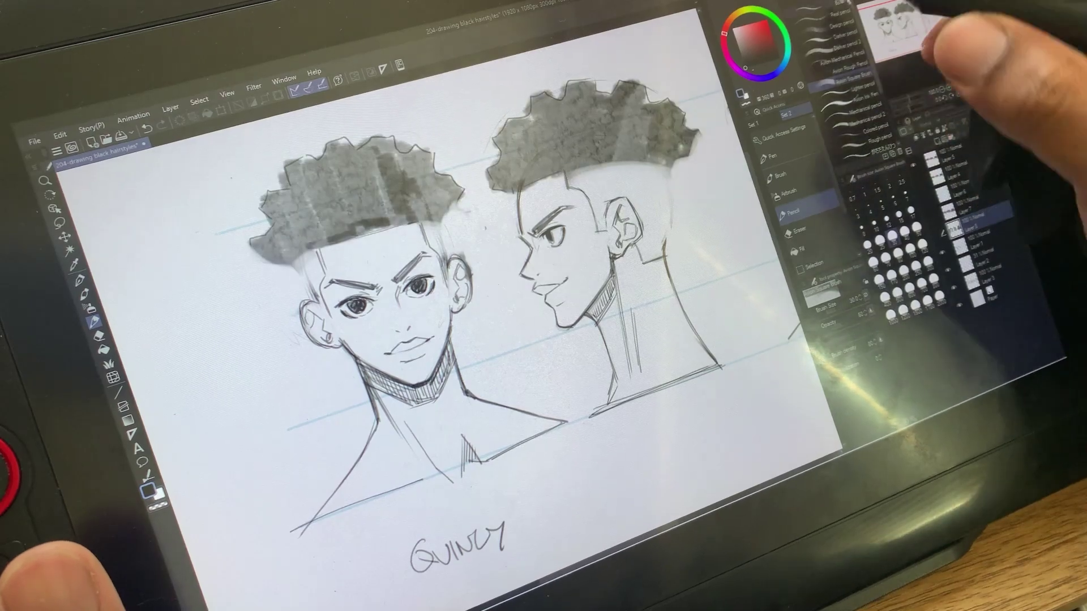
Review the afro fade, spiky fade, locks and dreadlocks hairstyles in turn across the character's head views.
{"action": "left_click_drag", "start_coordinate": [896, 38], "coordinate": [921, 31]}
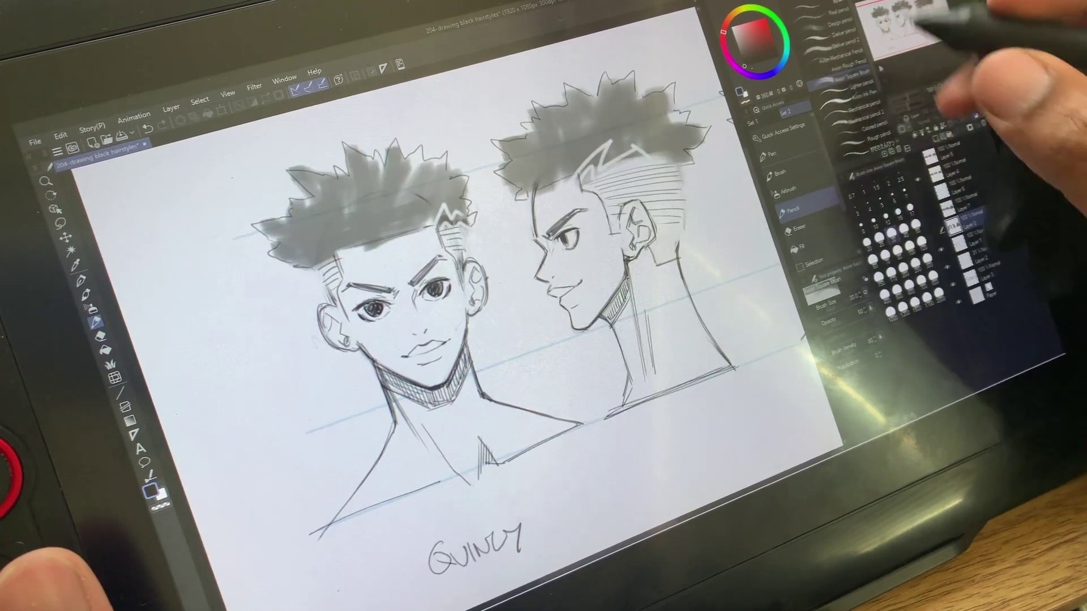
{"action": "mouse_move", "coordinate": [913, 20]}
{"action": "left_mouse_down"}
{"action": "mouse_move", "coordinate": [904, 35]}
{"action": "mouse_move", "coordinate": [925, 22]}
{"action": "left_mouse_up"}
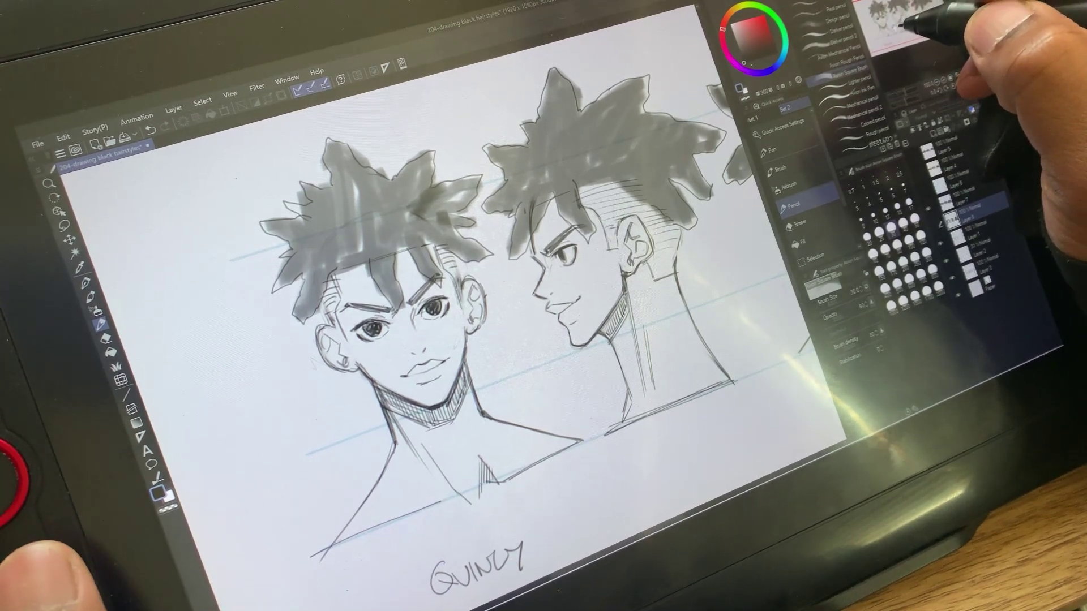
{"action": "left_click_drag", "start_coordinate": [901, 23], "coordinate": [929, 19]}
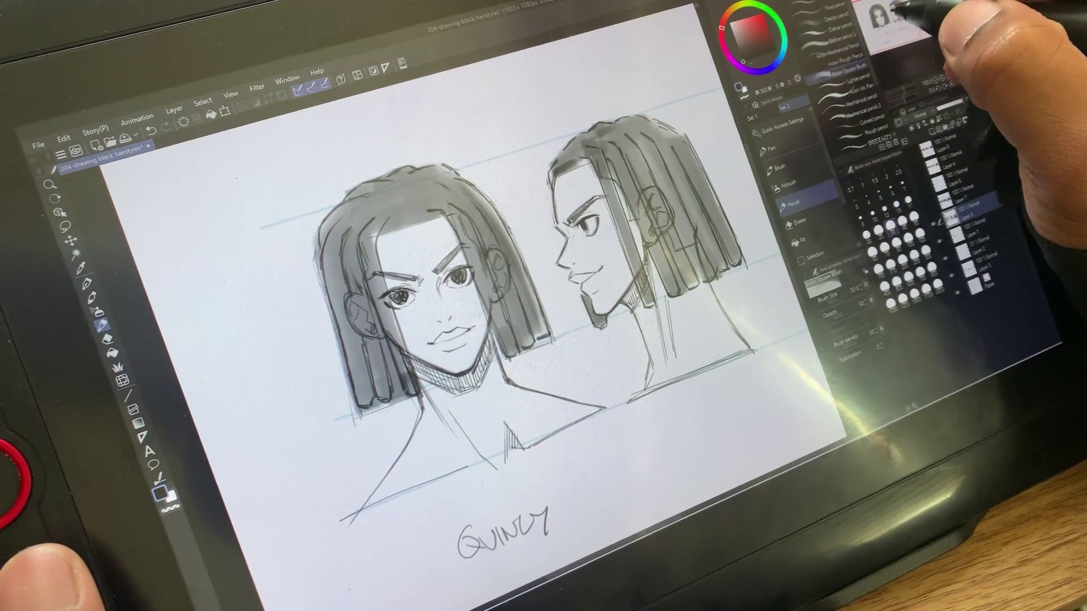
{"action": "left_click_drag", "start_coordinate": [891, 20], "coordinate": [946, 25]}
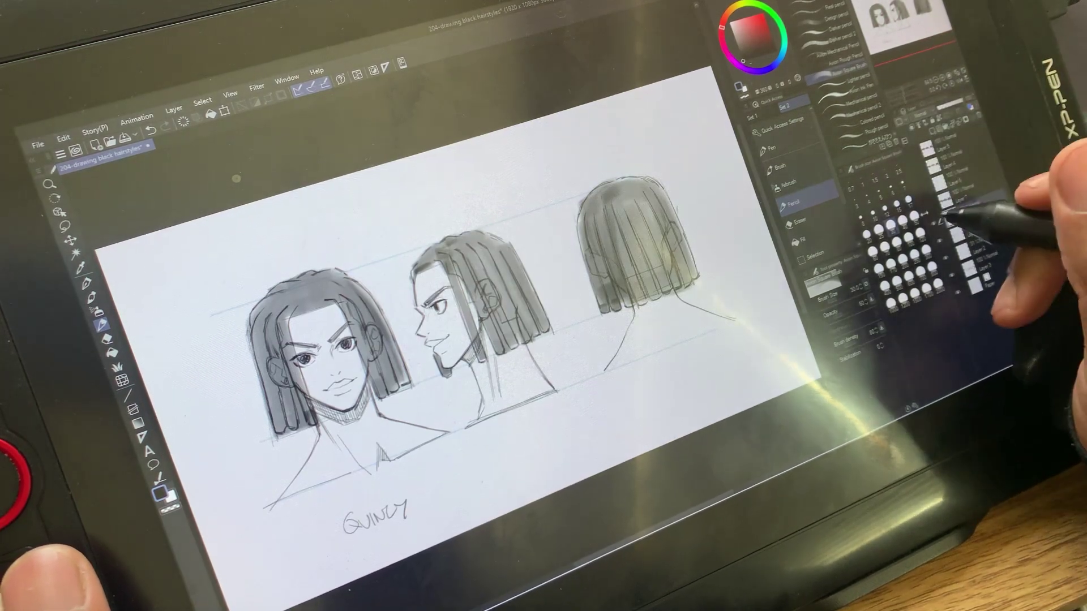
Hide the dreadlocks layer, show the afro fade and spiky fade layers, and hide the afro fade again.
{"action": "left_click", "coordinate": [944, 170]}
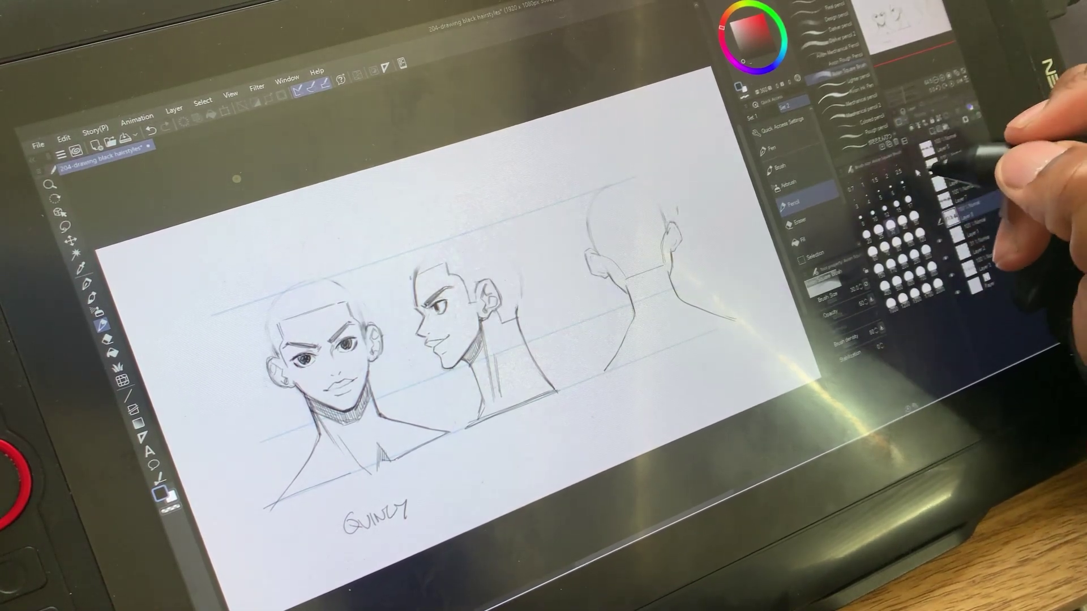
{"action": "left_click", "coordinate": [916, 170]}
{"action": "left_click", "coordinate": [920, 186]}
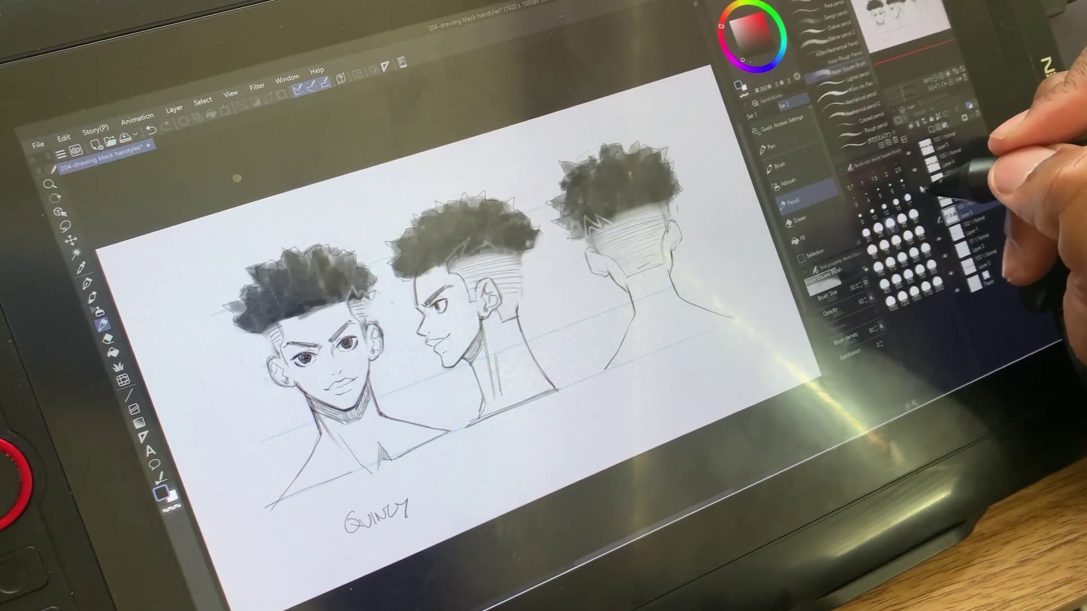
{"action": "left_click", "coordinate": [914, 167]}
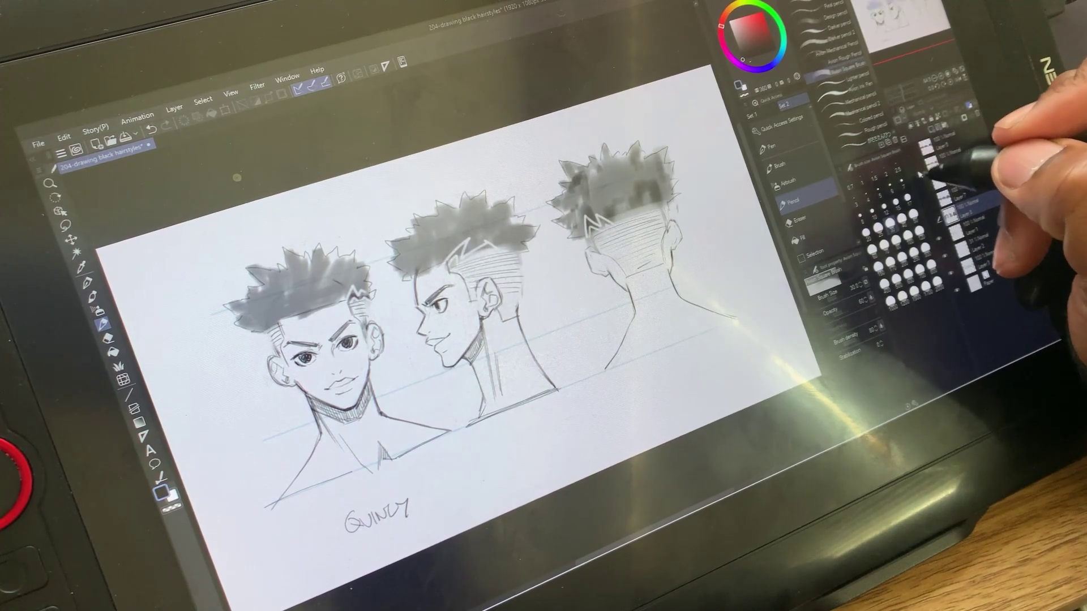
Swap the visible spiky fade layer for the locks layer, and hide the locks to compare against the bald heads.
{"action": "left_click", "coordinate": [918, 174]}
{"action": "left_click", "coordinate": [931, 203]}
{"action": "left_click", "coordinate": [924, 184]}
{"action": "left_click", "coordinate": [921, 170]}
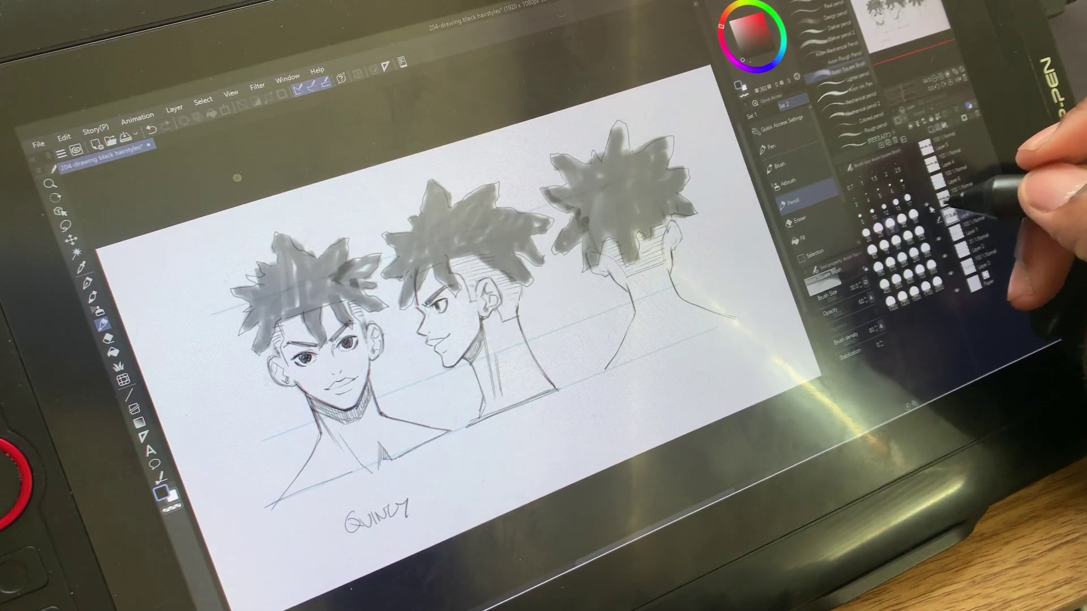
{"action": "left_click", "coordinate": [928, 198]}
{"action": "left_click", "coordinate": [931, 206]}
{"action": "left_click", "coordinate": [934, 223]}
{"action": "left_click", "coordinate": [935, 224]}
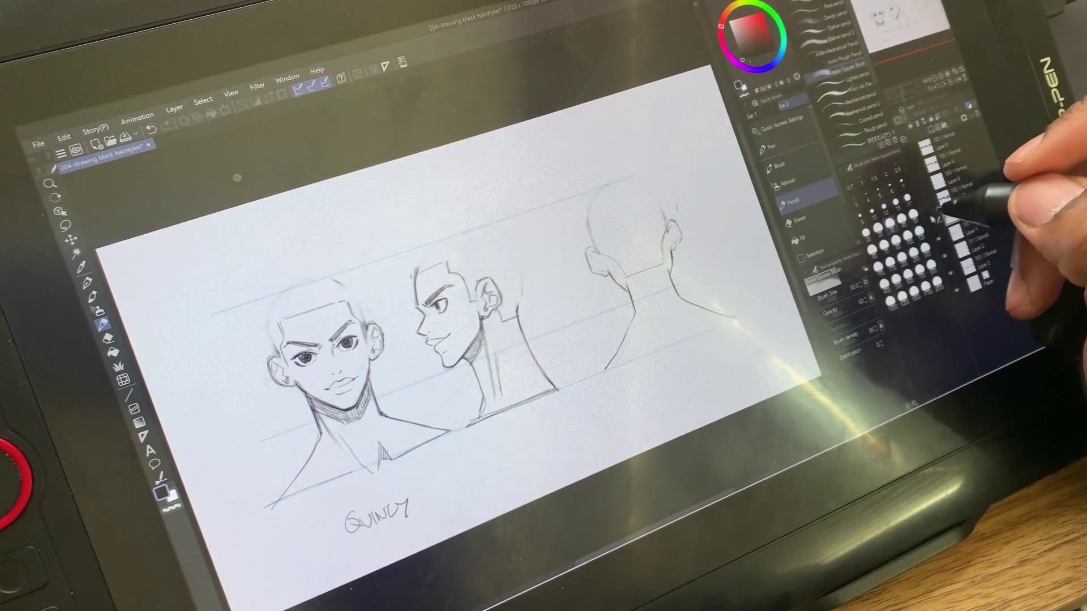